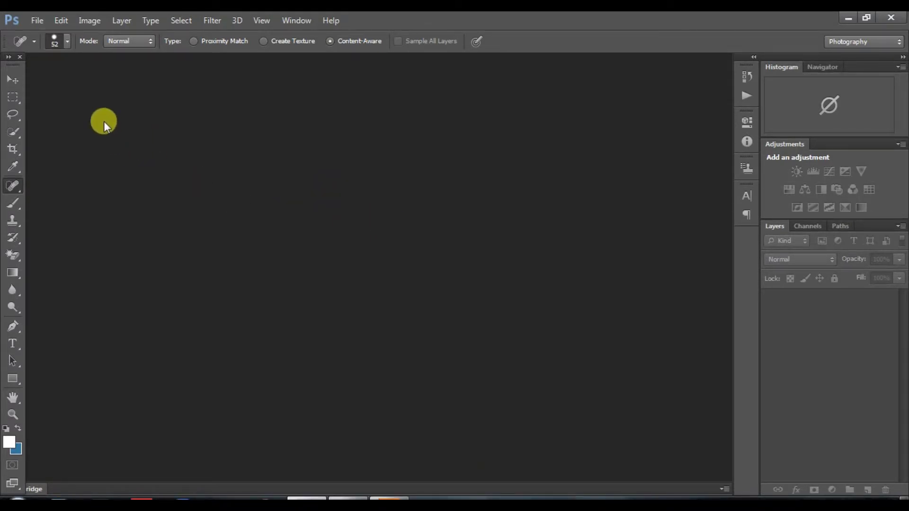
# Open the chicken-pox-by-chim-chim4 image from the background folder
pyautogui.hotkey('ctrl', 'o')
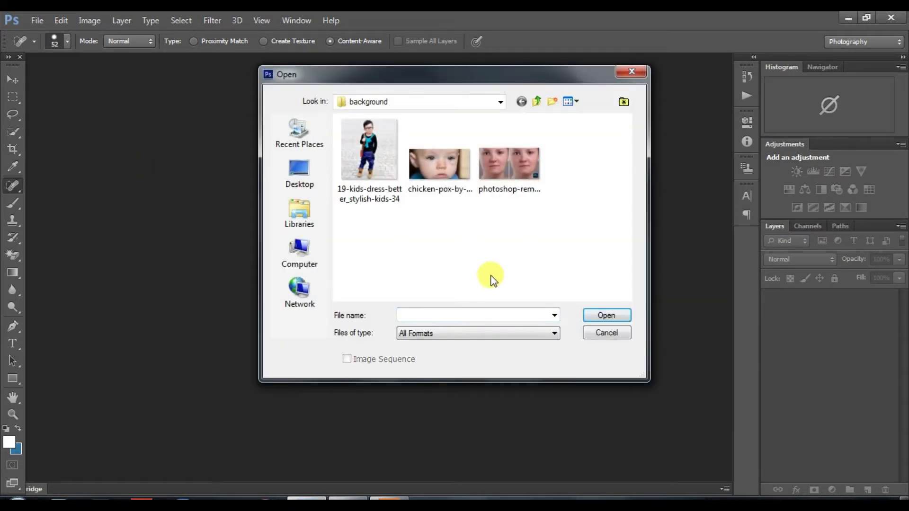
pyautogui.click(448, 190)
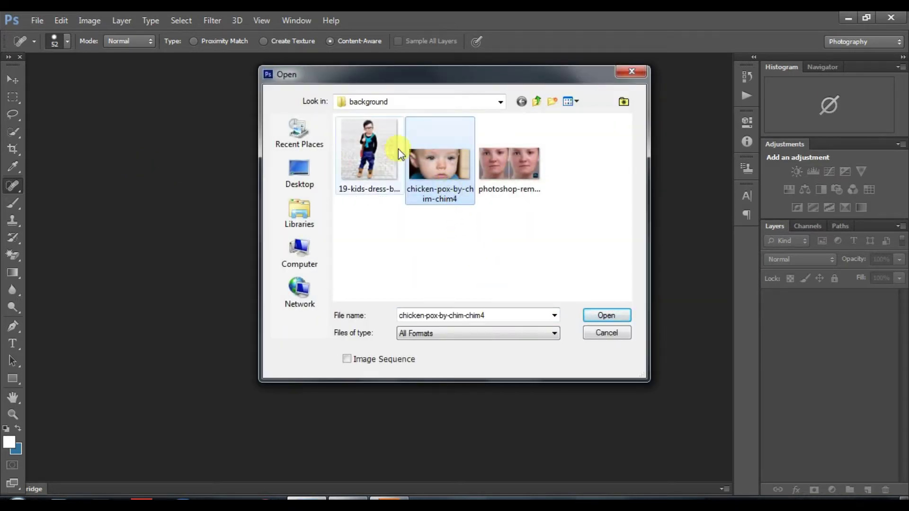
pyautogui.click(590, 314)
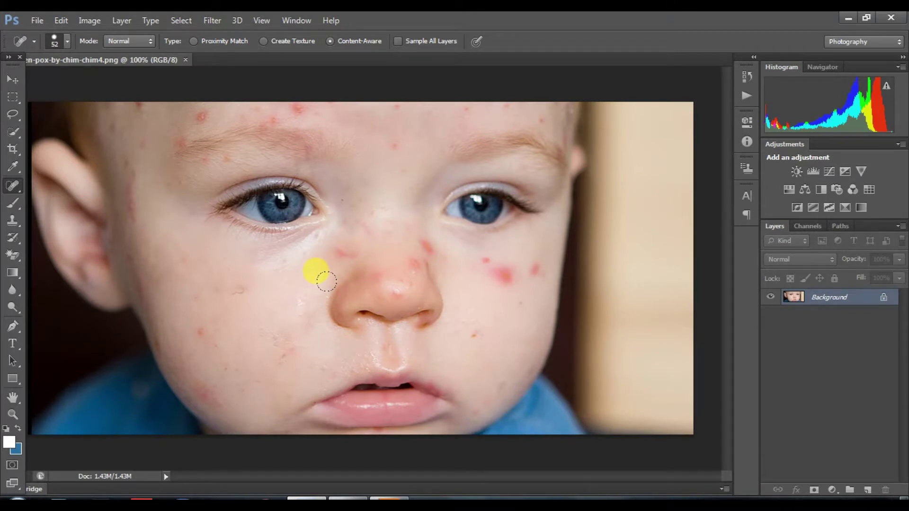
# Use the Spot Healing Brush to remove the red spots on the cheek beside the nose and the spot between the eyebrows
pyautogui.rightClick(7, 183)
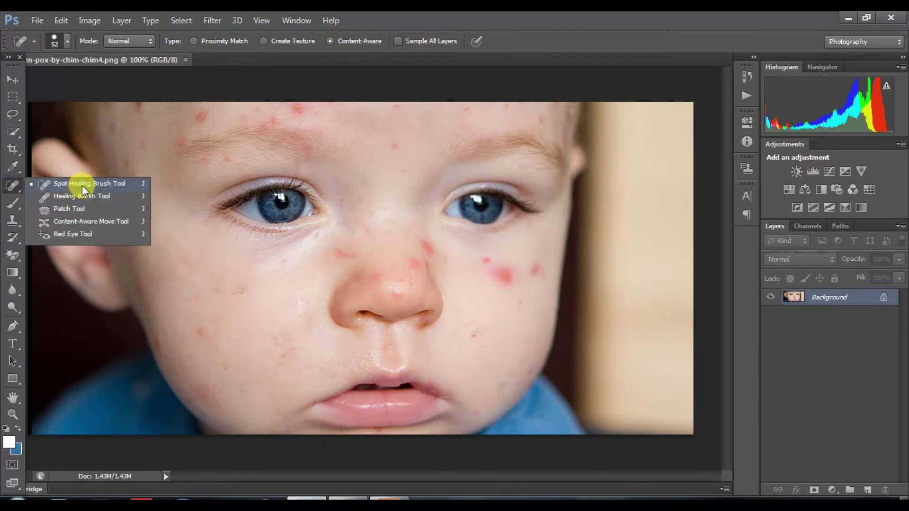
pyautogui.click(113, 183)
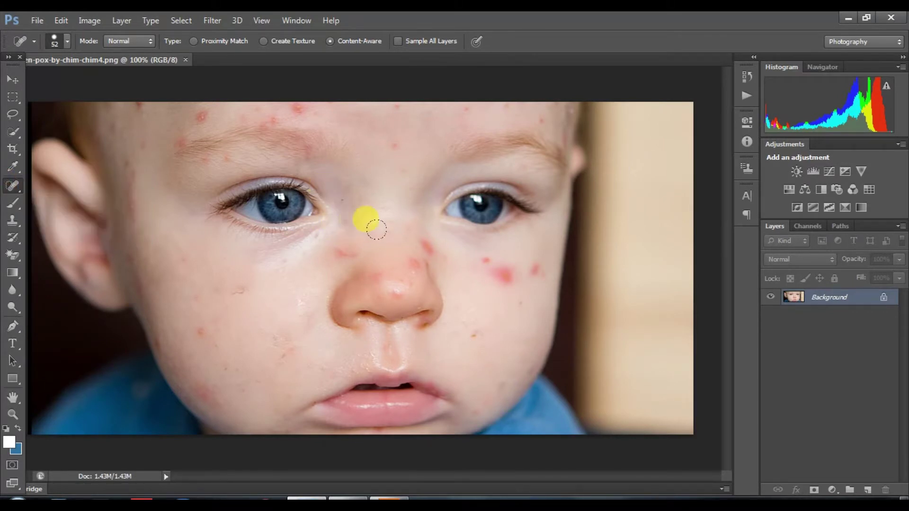
pyautogui.moveTo(485, 270); pyautogui.dragTo(498, 275)
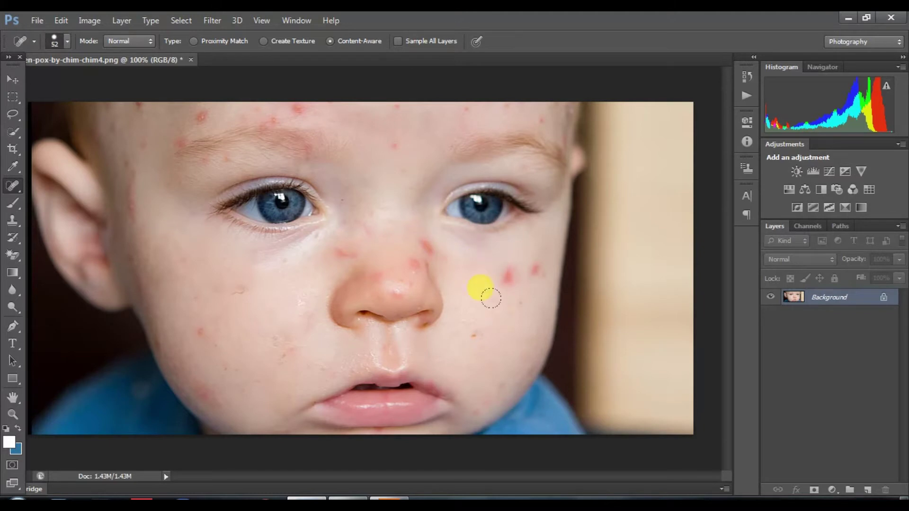
pyautogui.click(534, 270)
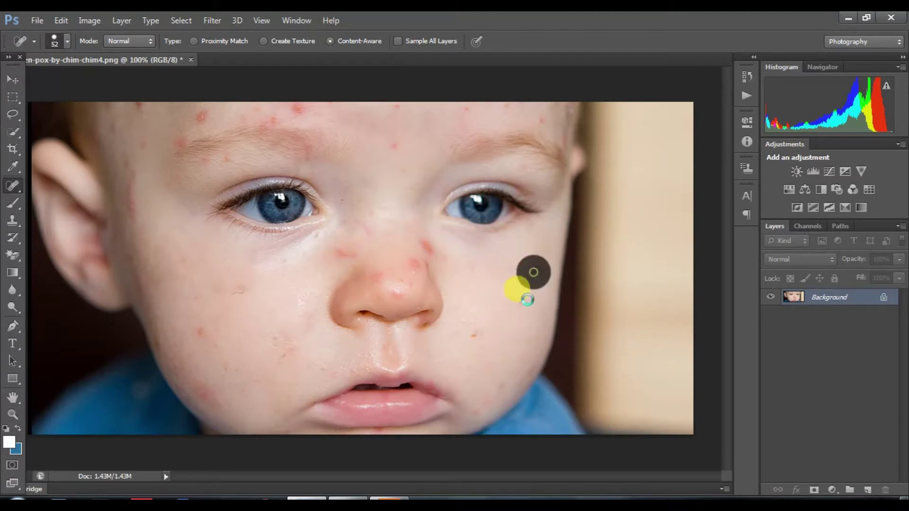
pyautogui.click(395, 149)
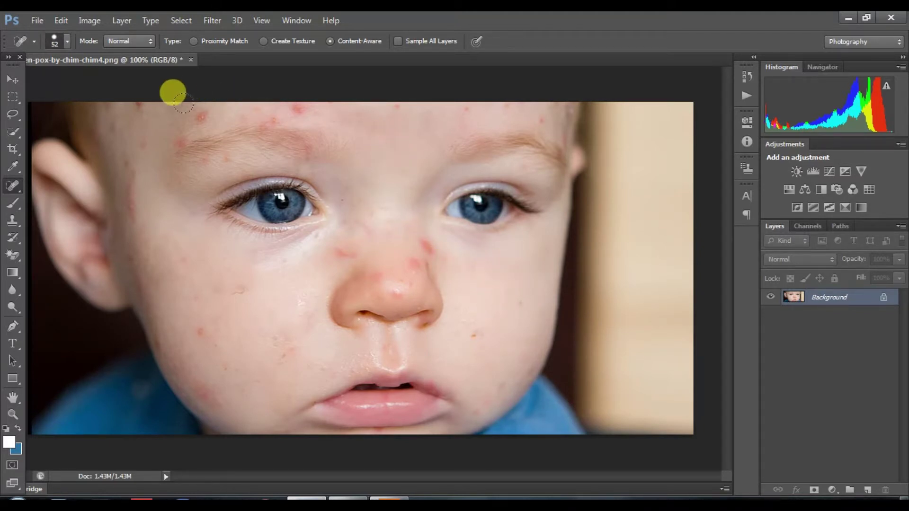
# Heal the spots on the upper forehead, temple and cheek on the side of the face with the visible ear
pyautogui.click(197, 113)
pyautogui.click(142, 105)
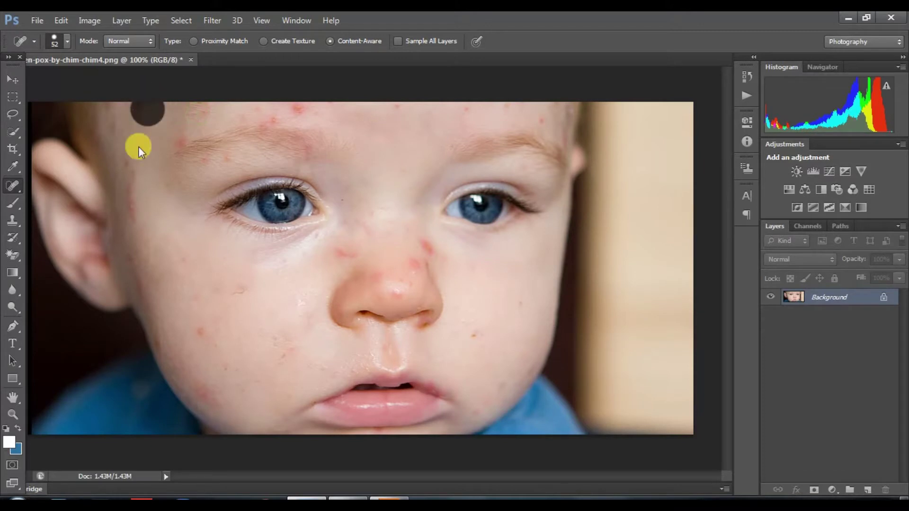
pyautogui.click(122, 188)
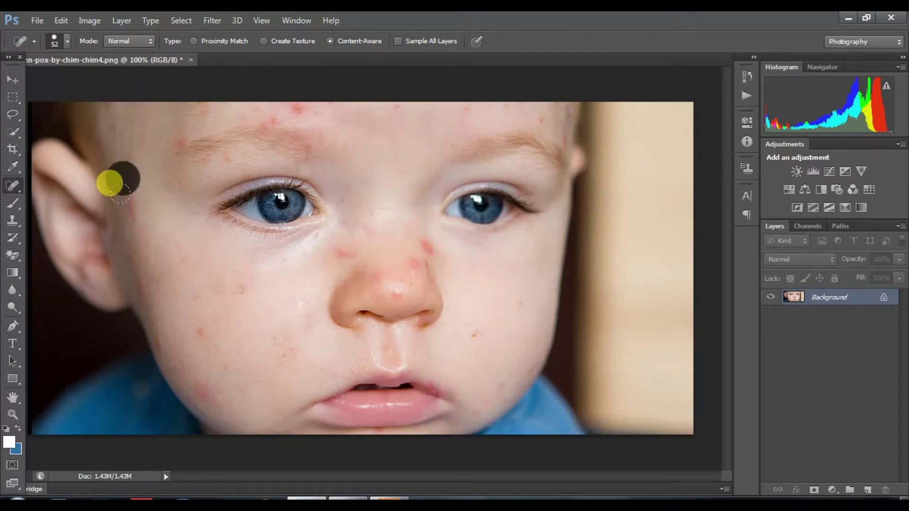
pyautogui.click(137, 262)
pyautogui.click(141, 280)
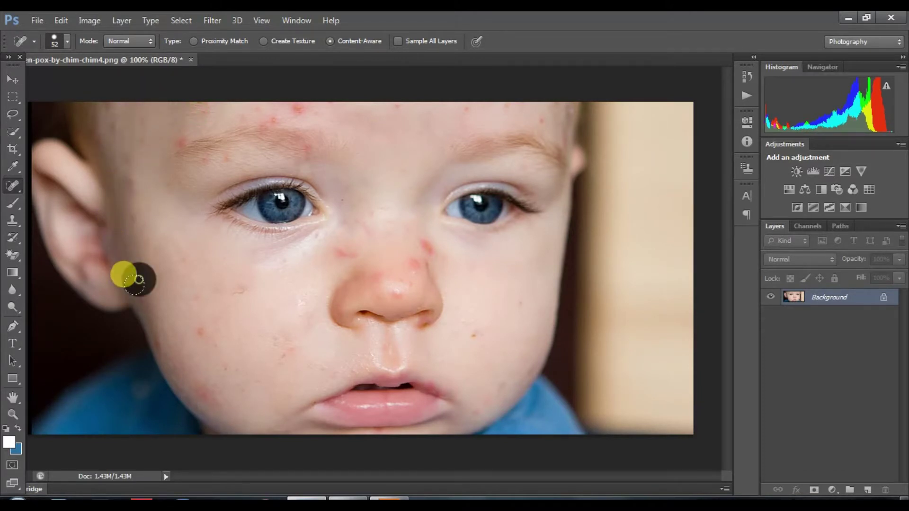
pyautogui.click(165, 305)
pyautogui.click(193, 334)
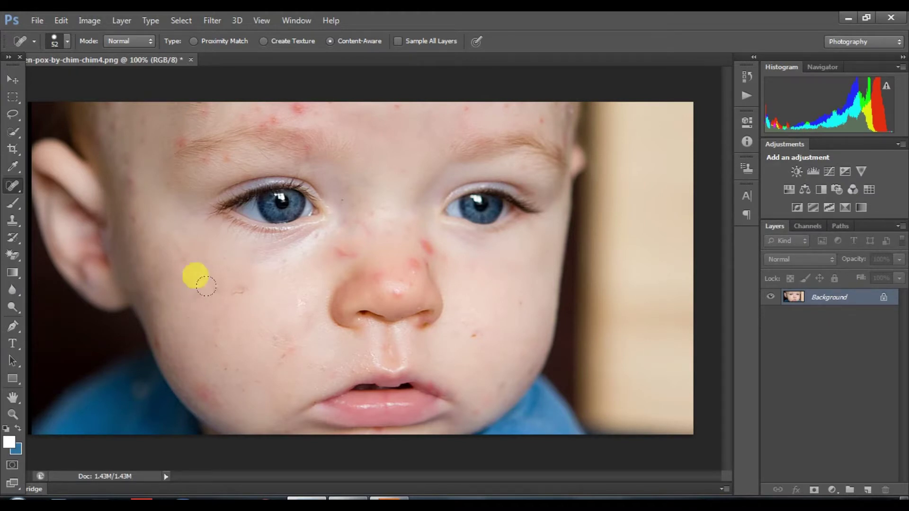
# Heal the red marks along the bridge and upper sides of the nose
pyautogui.click(341, 257)
pyautogui.click(355, 231)
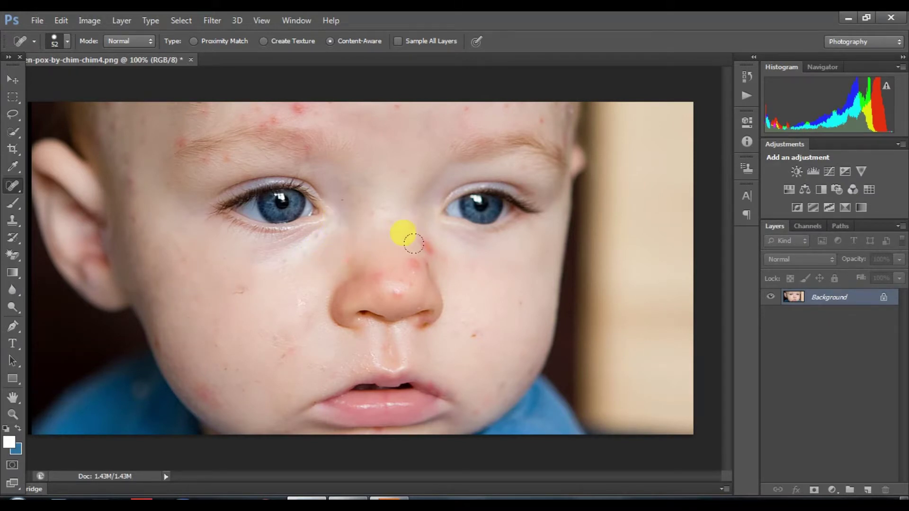
pyautogui.click(426, 248)
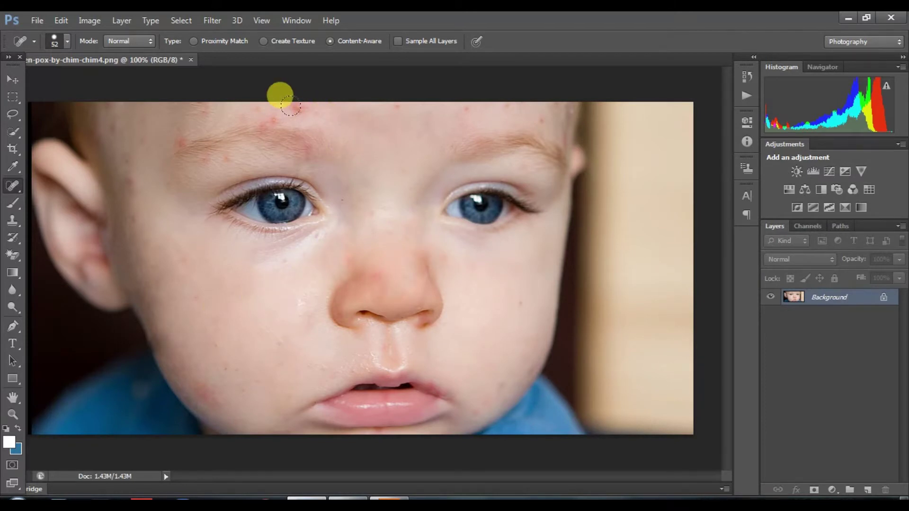
# Heal the remaining blemishes on the temple, along the face edge near the ear, and on both lower cheeks
pyautogui.click(167, 129)
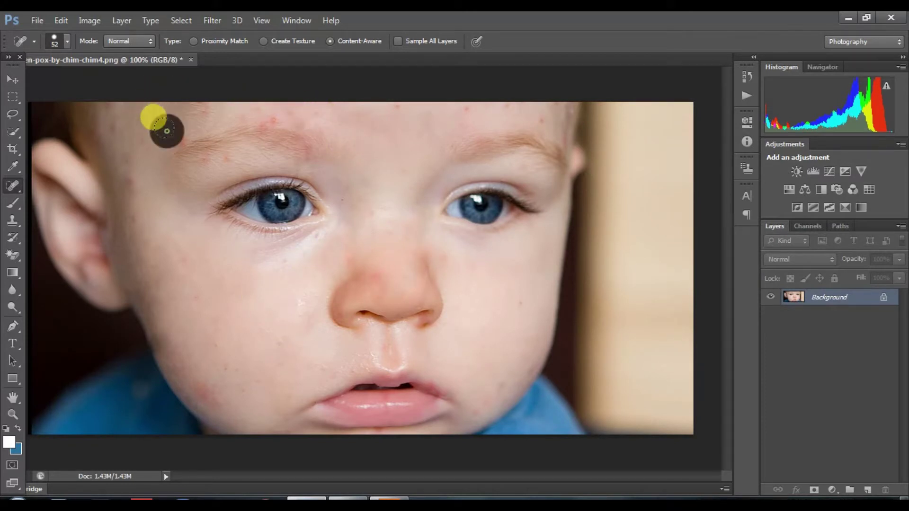
pyautogui.click(126, 176)
pyautogui.click(130, 201)
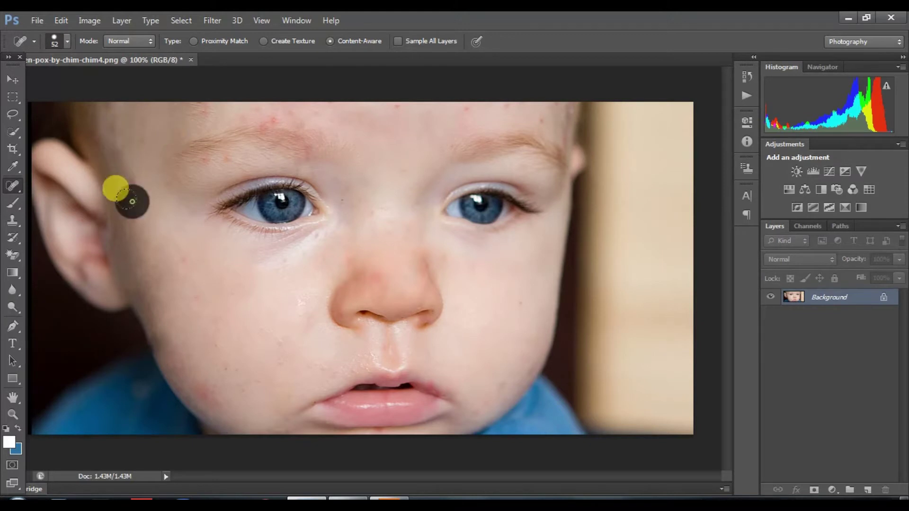
pyautogui.click(138, 252)
pyautogui.click(223, 355)
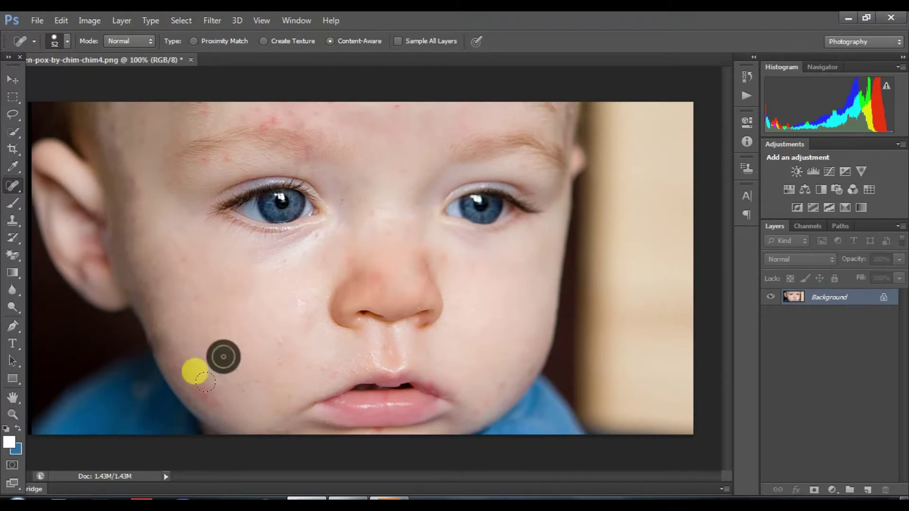
pyautogui.click(190, 306)
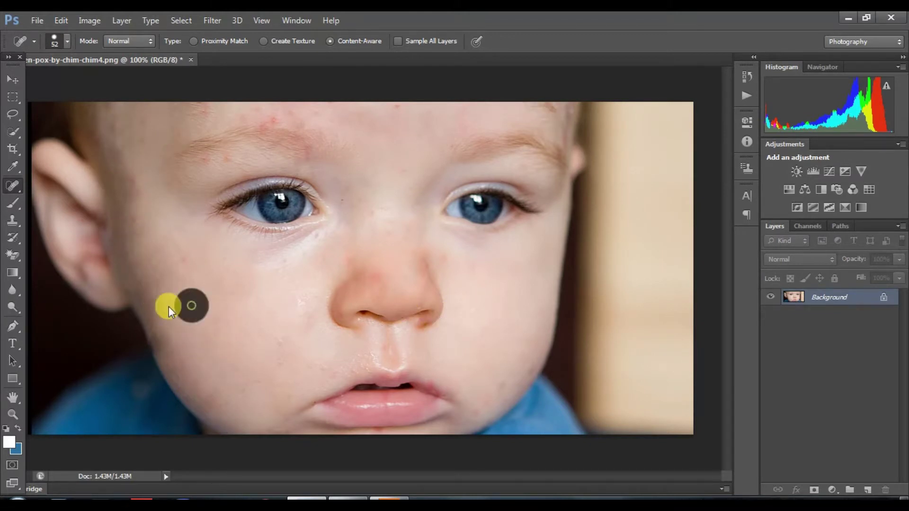
pyautogui.click(133, 290)
pyautogui.click(497, 377)
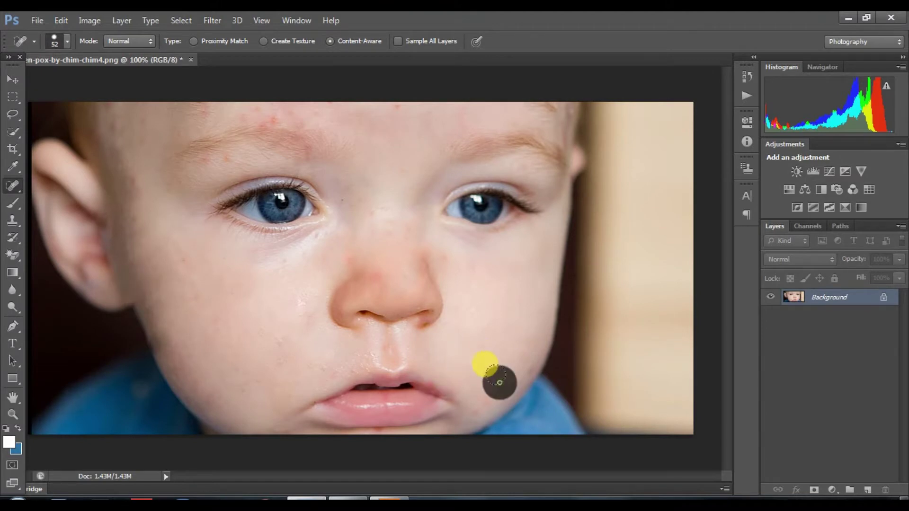
# Heal the remaining red spots across the forehead above the eyebrows
pyautogui.click(271, 111)
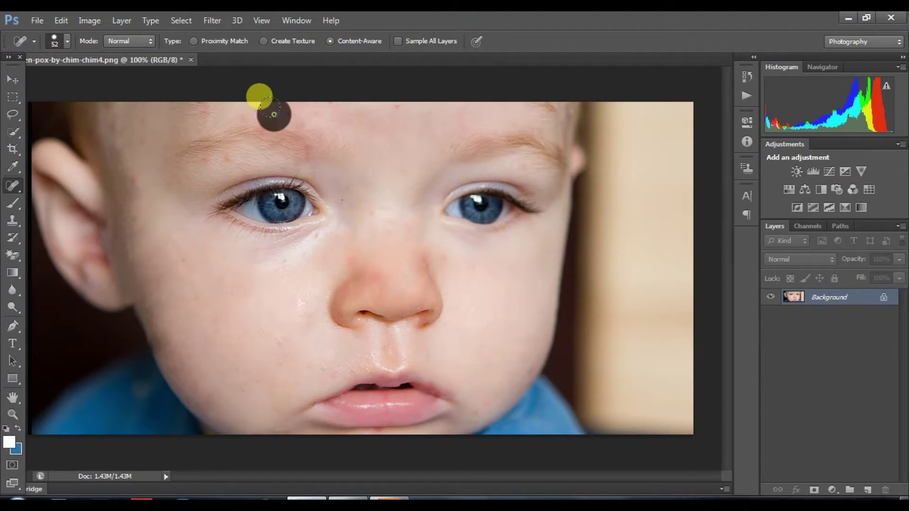
pyautogui.click(305, 114)
pyautogui.click(397, 109)
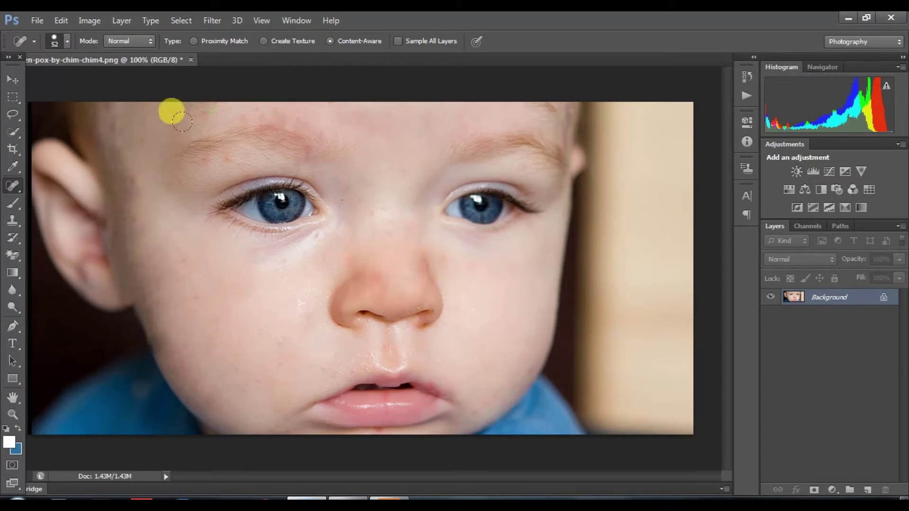
# Heal the small spots beneath the eyebrow on the ear side, reducing the healing brush size to 20 for the upper eyelid
pyautogui.click(203, 169)
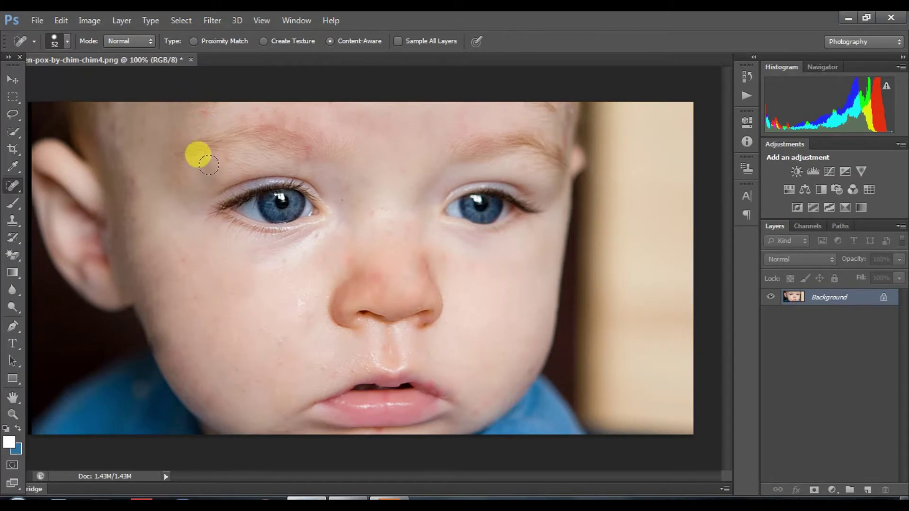
pyautogui.rightClick(246, 173)
pyautogui.click(277, 199)
pyautogui.click(228, 162)
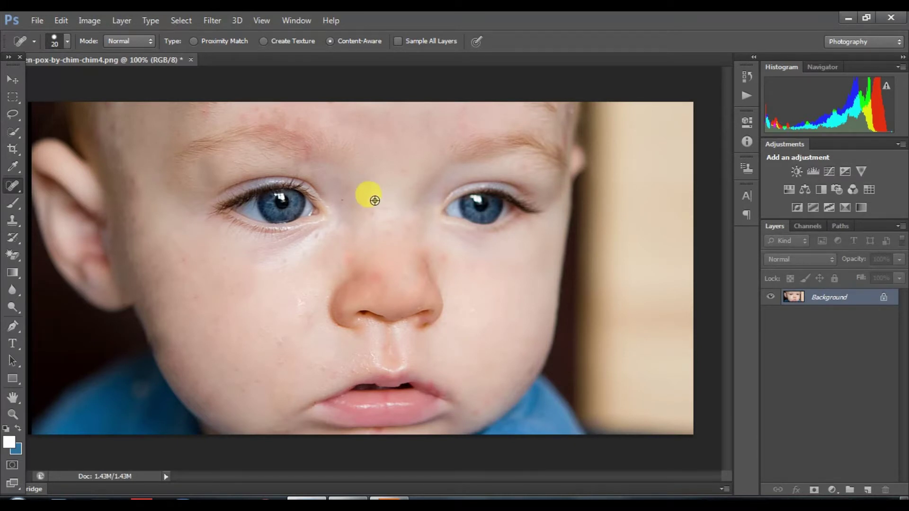
# Try a Levels adjustment on the photo, shifting the midtone input and raising the shadow input
pyautogui.hotkey('ctrl', '-')
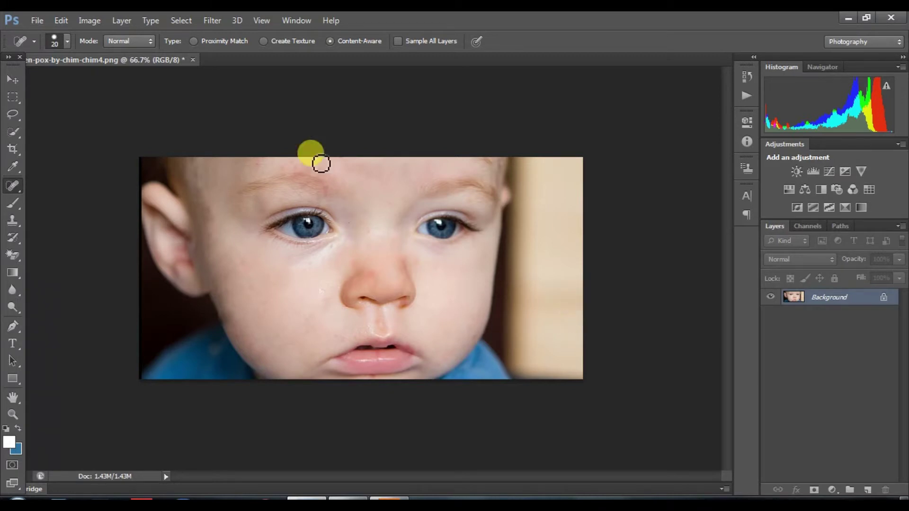
pyautogui.click(14, 83)
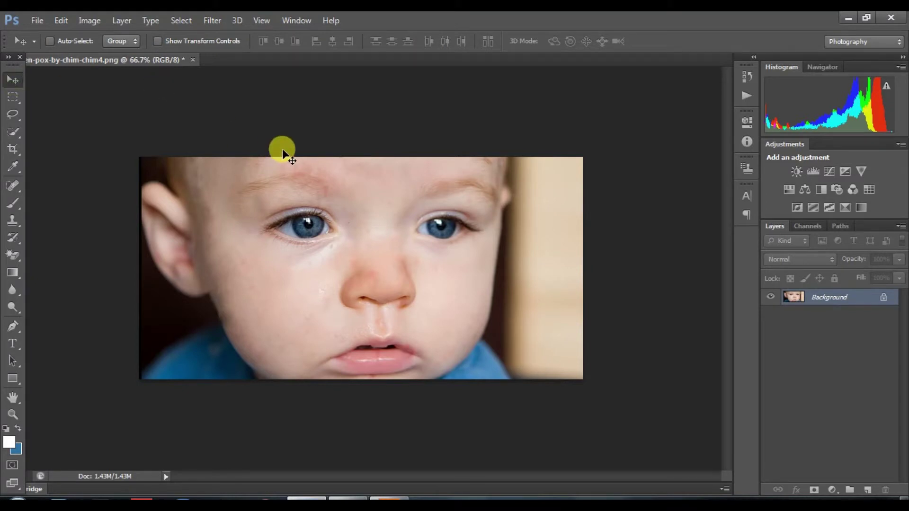
pyautogui.hotkey('ctrl', 'l')
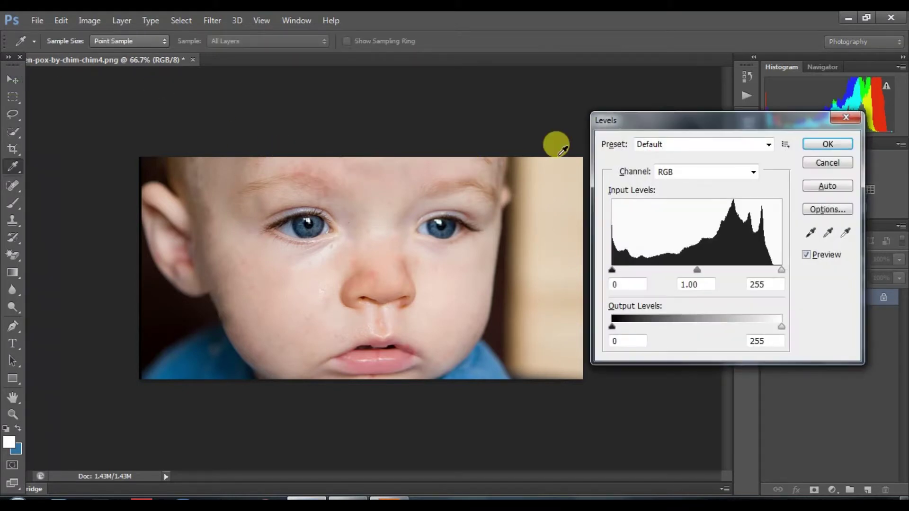
pyautogui.moveTo(642, 125); pyautogui.dragTo(661, 126)
pyautogui.moveTo(715, 271)
pyautogui.mouseDown()
pyautogui.moveTo(748, 270)
pyautogui.moveTo(728, 270)
pyautogui.mouseUp()
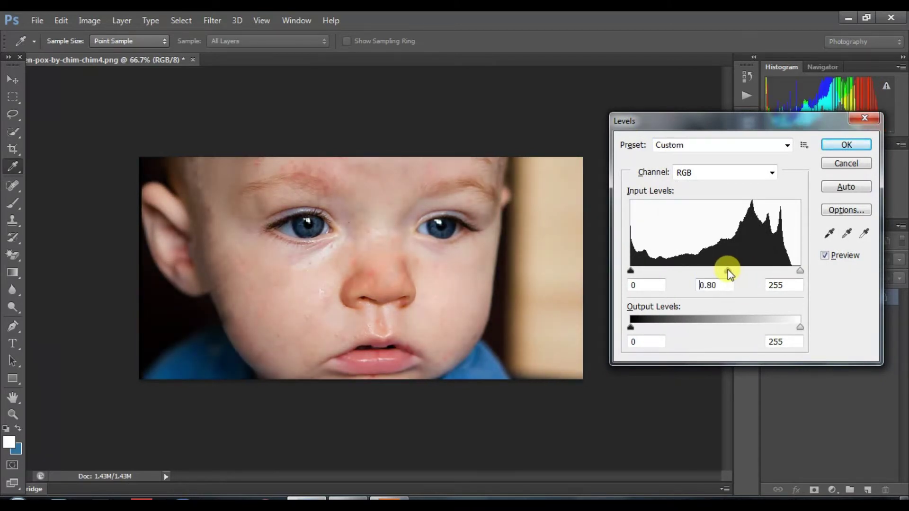
pyautogui.moveTo(631, 271)
pyautogui.mouseDown()
pyautogui.moveTo(660, 272)
pyautogui.moveTo(609, 274)
pyautogui.mouseUp()
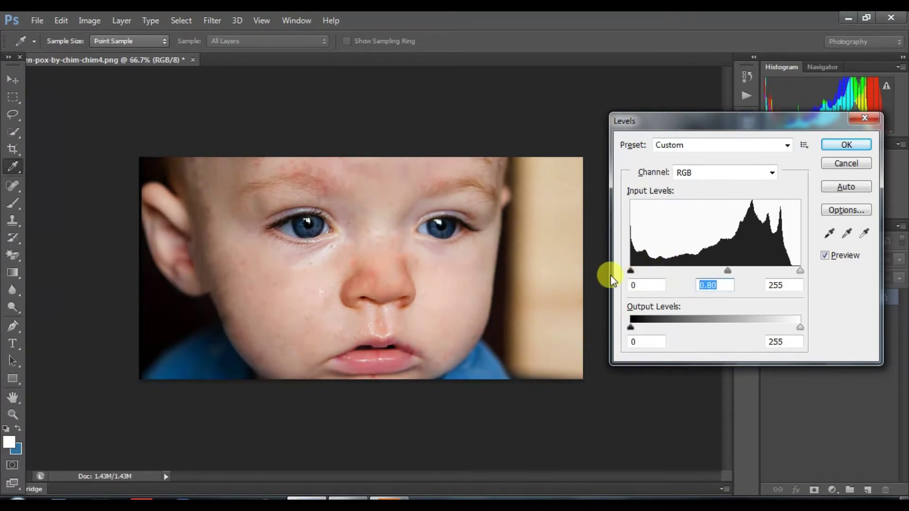
pyautogui.moveTo(730, 270); pyautogui.dragTo(709, 274)
pyautogui.moveTo(630, 271); pyautogui.dragTo(647, 271)
pyautogui.press('Return')
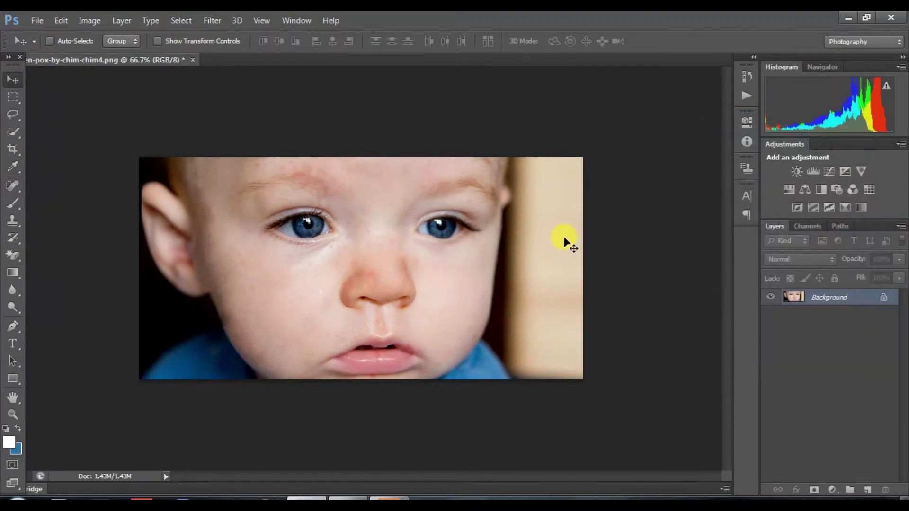
# Toggle the Levels adjustment to compare the photo before and after, and leave it undone
pyautogui.hotkey('ctrl', 'z')
pyautogui.hotkey('ctrl', 'z')
pyautogui.hotkey('ctrl', 'z')
pyautogui.hotkey('ctrl', 'z')
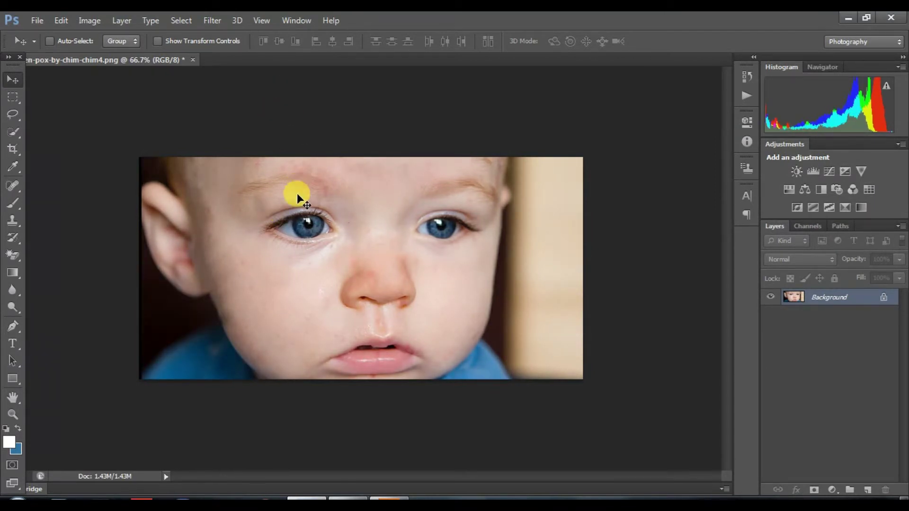
# Brighten the photo's midtones with Curves, moving an RGB curve point to input 122 and output 137
pyautogui.hotkey('ctrl', 'm')
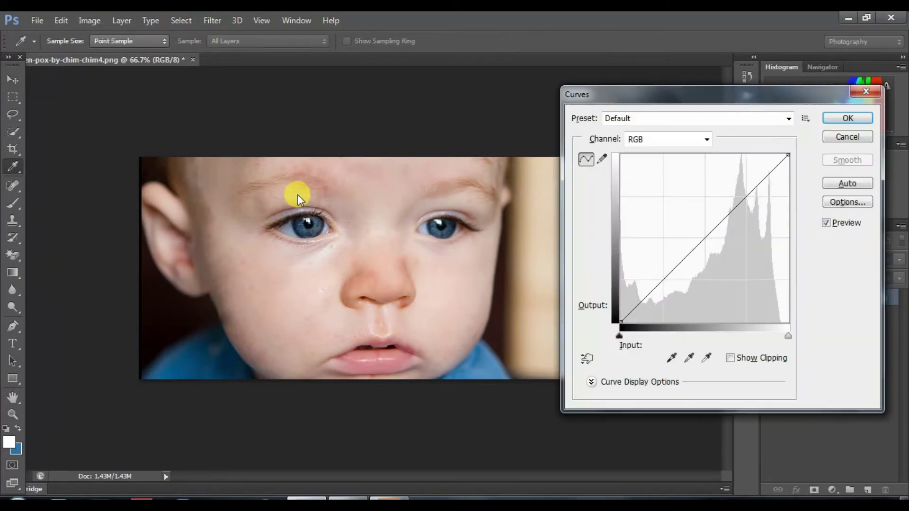
pyautogui.moveTo(706, 235); pyautogui.dragTo(700, 229)
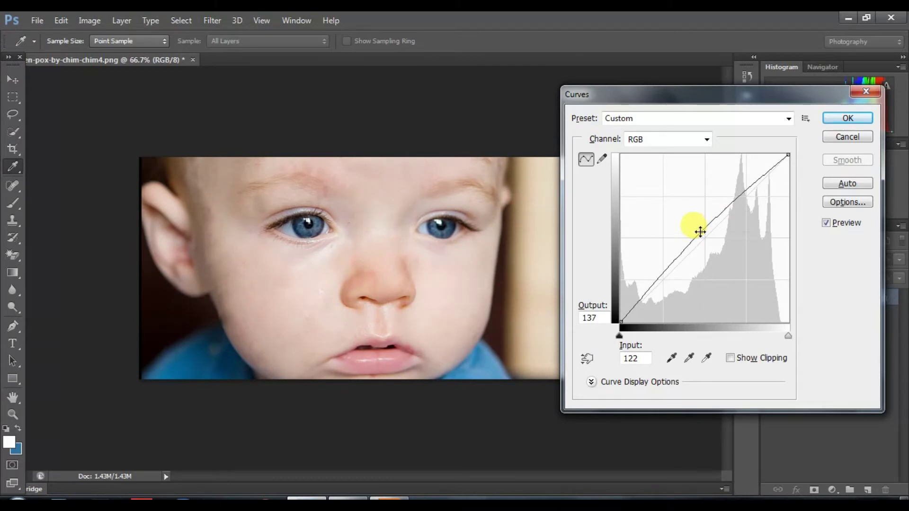
pyautogui.click(845, 118)
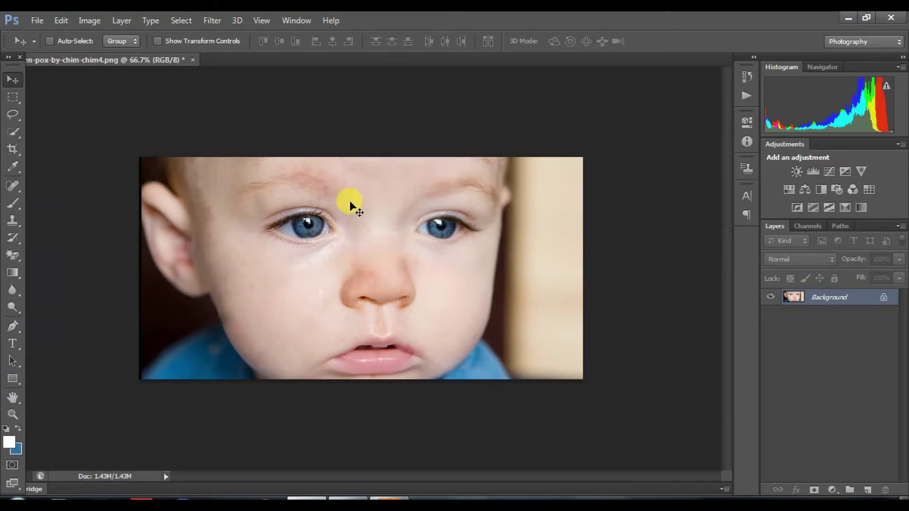
pyautogui.click(98, 20)
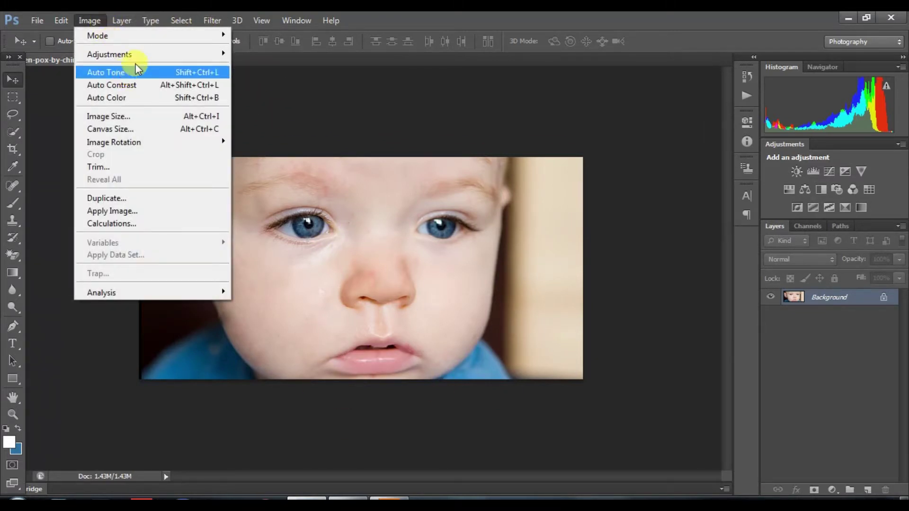
pyautogui.moveTo(140, 59)
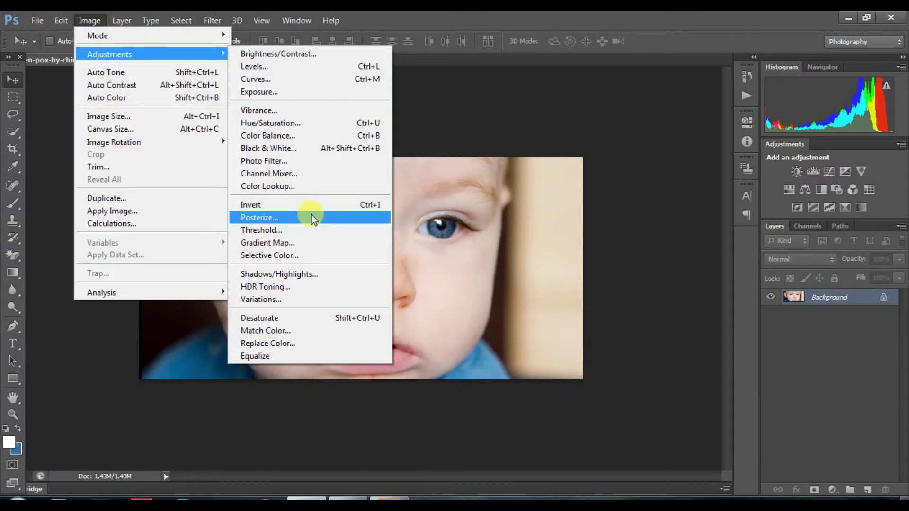
pyautogui.click(373, 15)
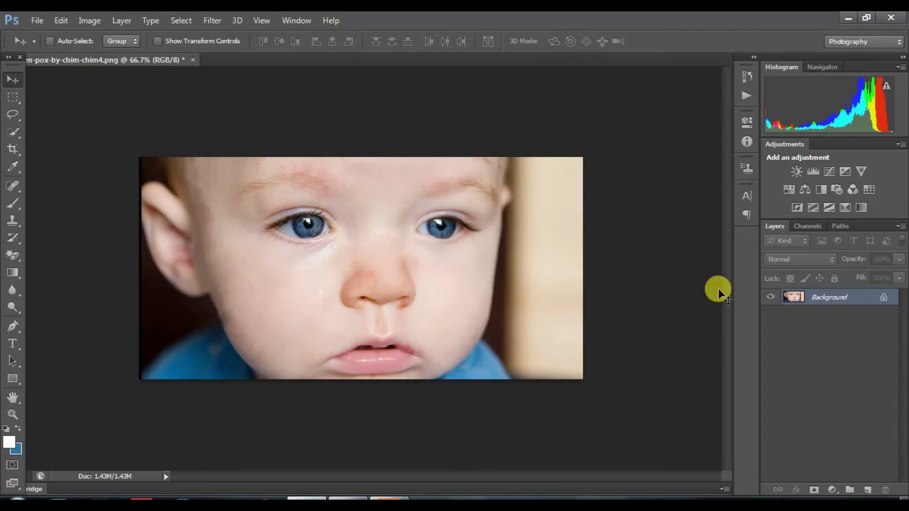
# Add a new layer and set up a soft round Brush at 360 px with 0% hardness
pyautogui.click(867, 490)
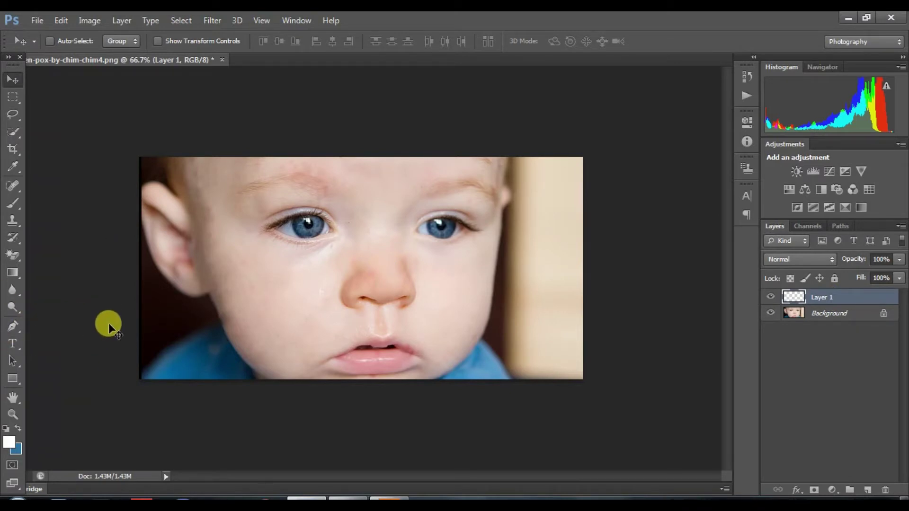
pyautogui.press('b')
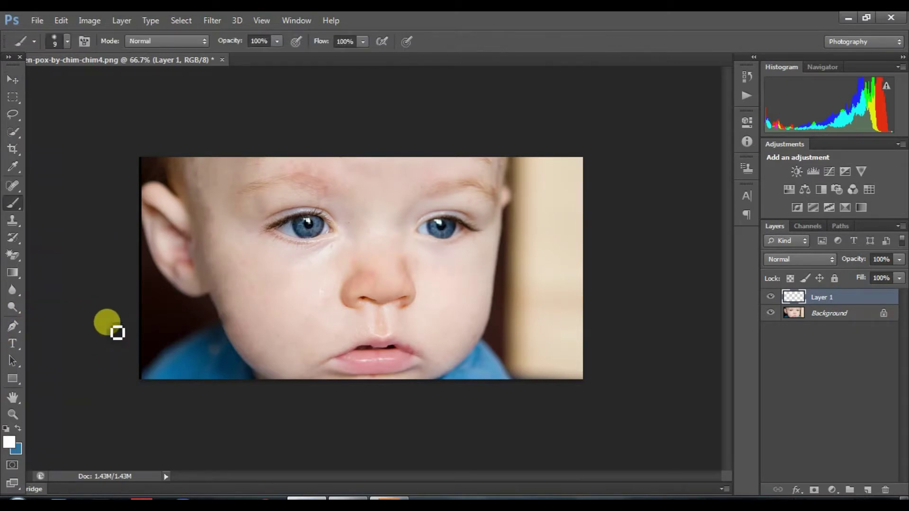
pyautogui.click(10, 204)
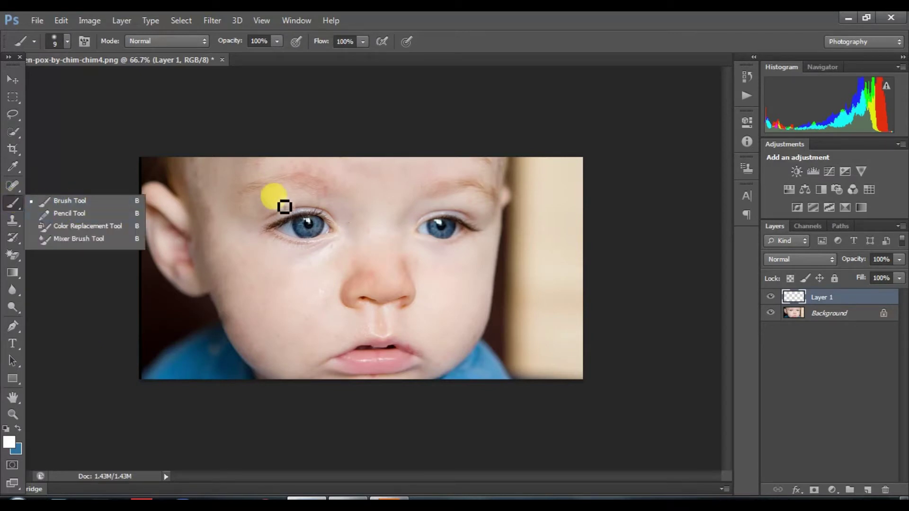
pyautogui.rightClick(404, 241)
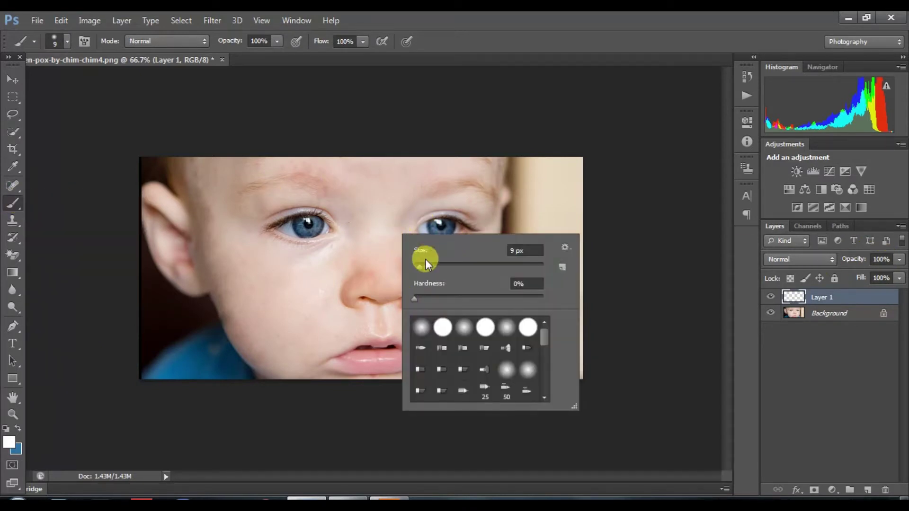
pyautogui.rightClick(379, 243)
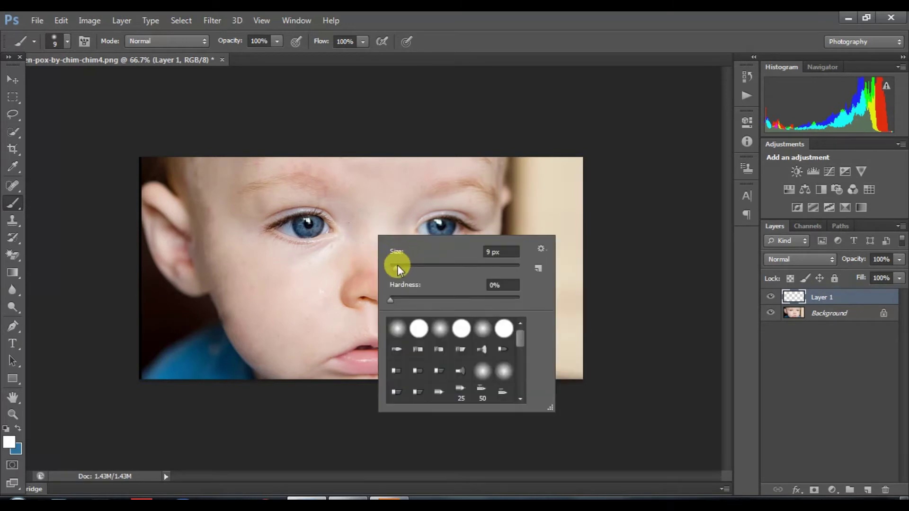
pyautogui.moveTo(397, 265); pyautogui.dragTo(469, 269)
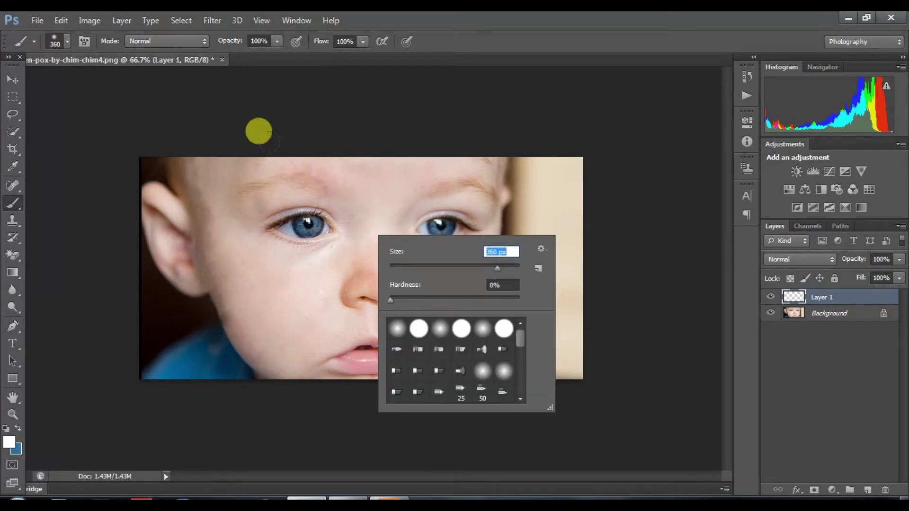
pyautogui.click(396, 329)
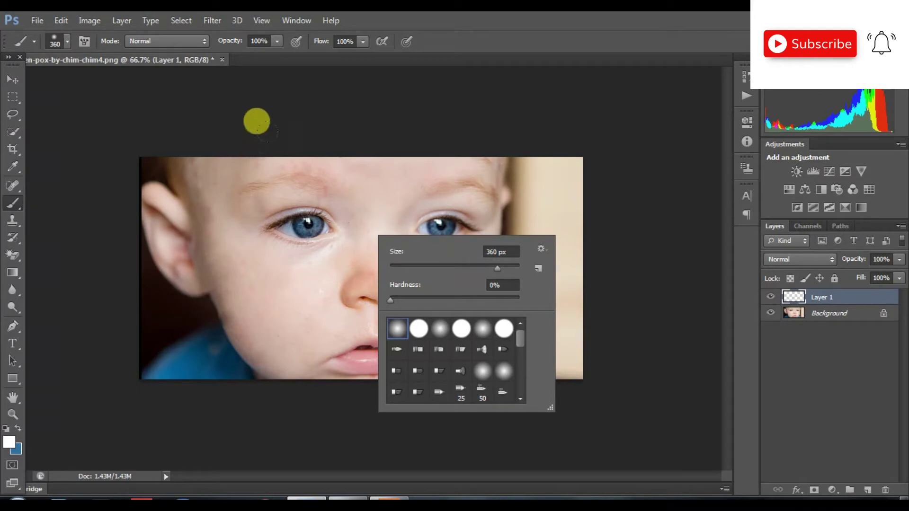
# Choose red as the foreground colour and paint it broadly across the upper part of the baby photo on the new layer
pyautogui.click(8, 441)
pyautogui.moveTo(407, 220)
pyautogui.mouseDown()
pyautogui.moveTo(435, 142)
pyautogui.moveTo(444, 144)
pyautogui.mouseUp()
pyautogui.click(578, 124)
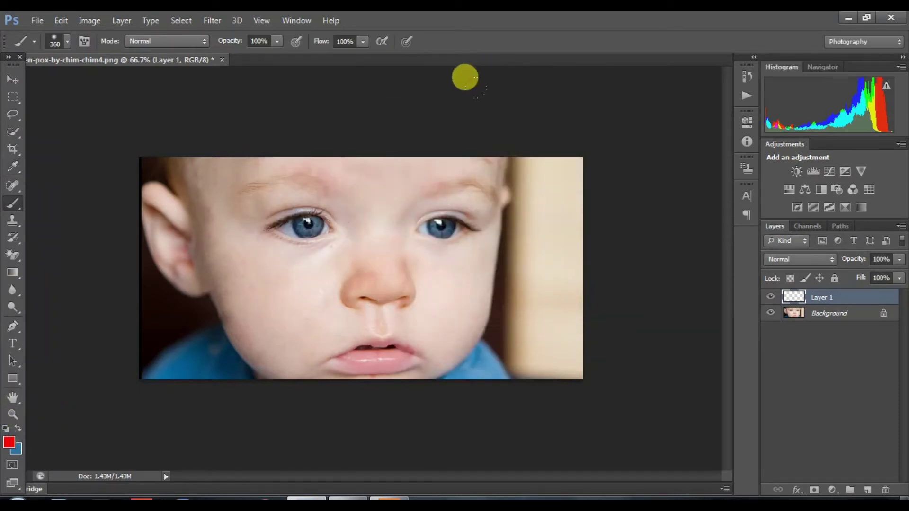
pyautogui.moveTo(514, 135)
pyautogui.mouseDown()
pyautogui.moveTo(14, 321)
pyautogui.moveTo(519, 147)
pyautogui.mouseUp()
pyautogui.moveTo(321, 81); pyautogui.dragTo(507, 28)
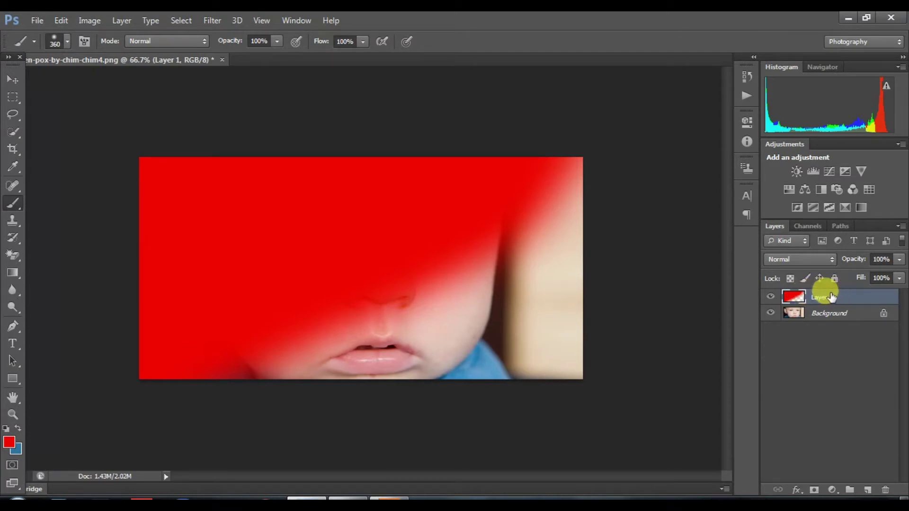
# Try different blend modes on the red layer, going from Linear Burn through Color Dodge and Overlay to Vivid Light
pyautogui.click(812, 264)
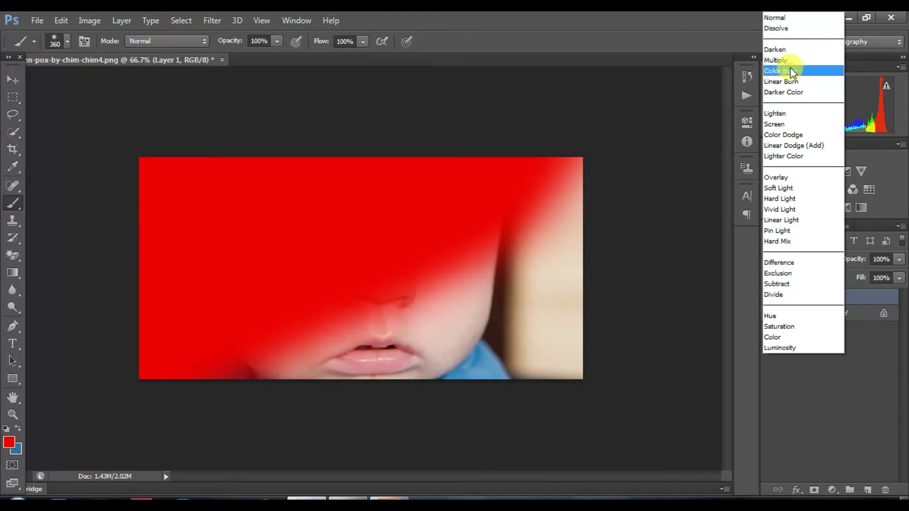
pyautogui.click(782, 81)
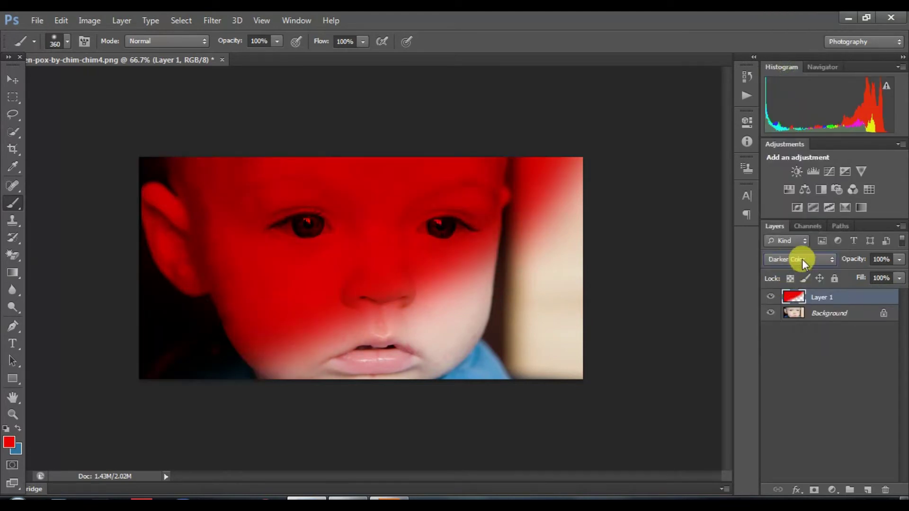
pyautogui.scroll(-3, 802, 259)
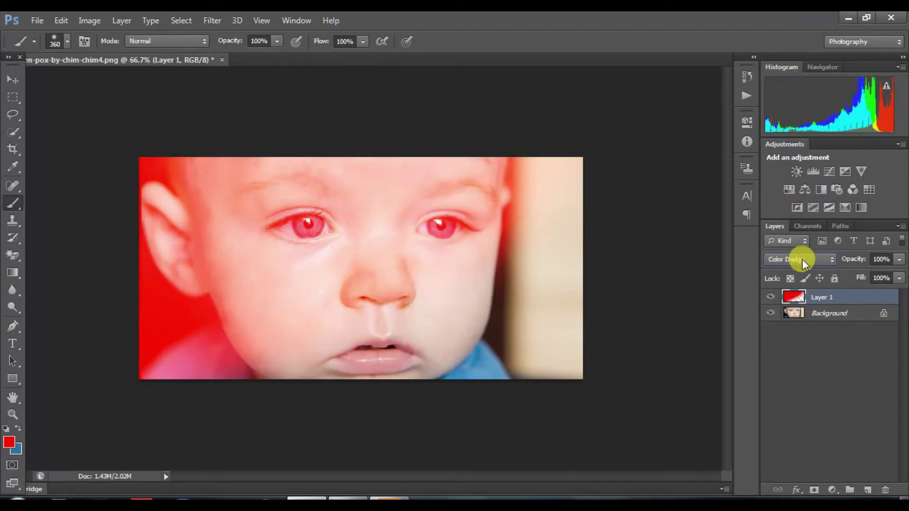
pyautogui.scroll(-3, 802, 259)
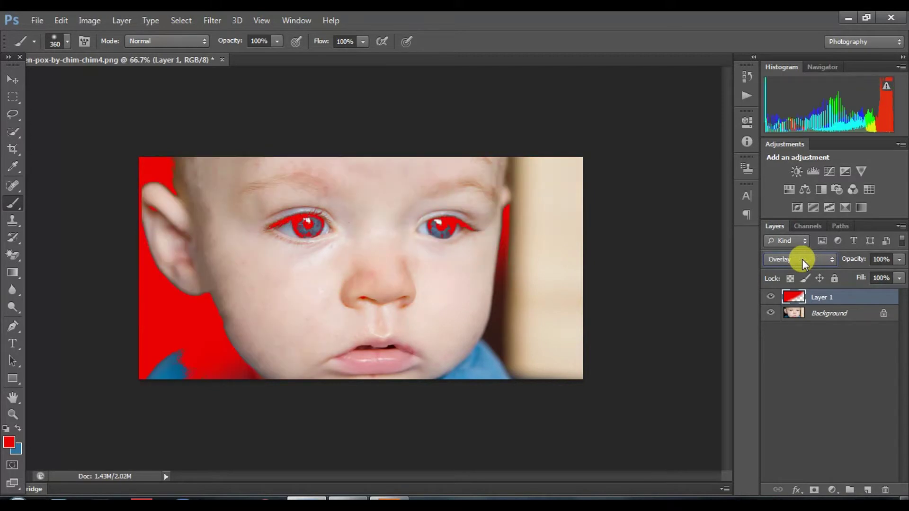
pyautogui.scroll(-4, 801, 259)
pyautogui.scroll(-2, 802, 260)
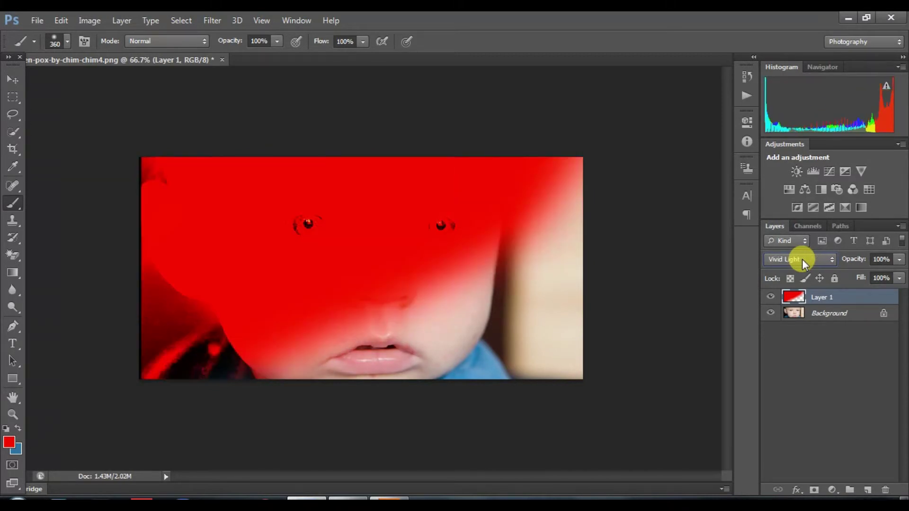
# Set the red layer's blend mode to Soft Light and shift its paint toward the ear side of the photo
pyautogui.click(802, 259)
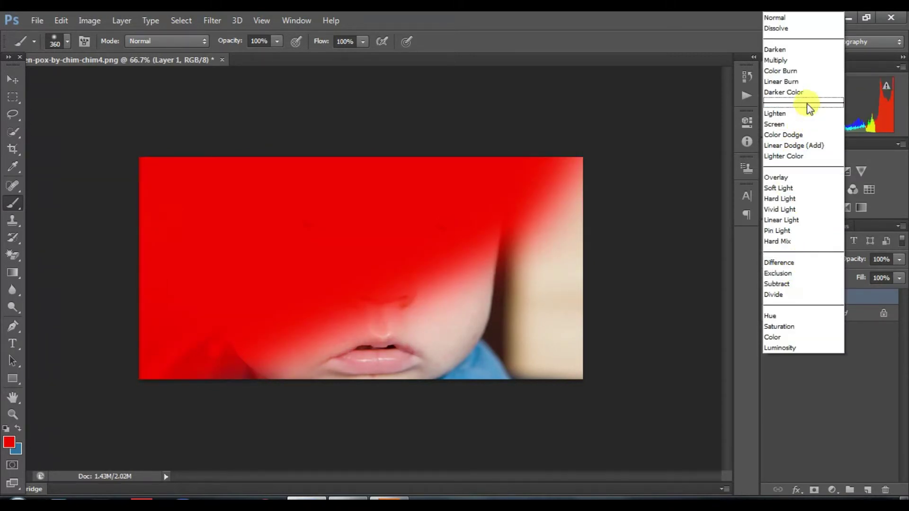
pyautogui.click(798, 190)
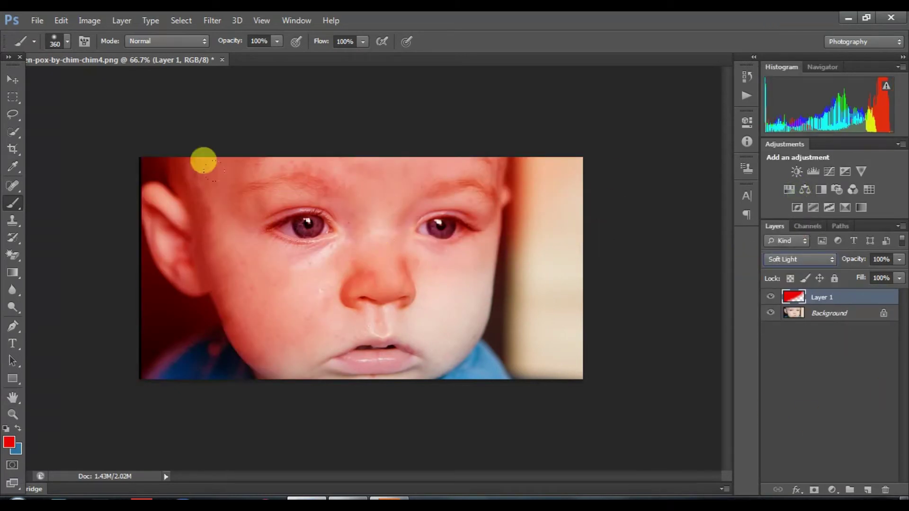
pyautogui.moveTo(252, 226); pyautogui.dragTo(119, 208)
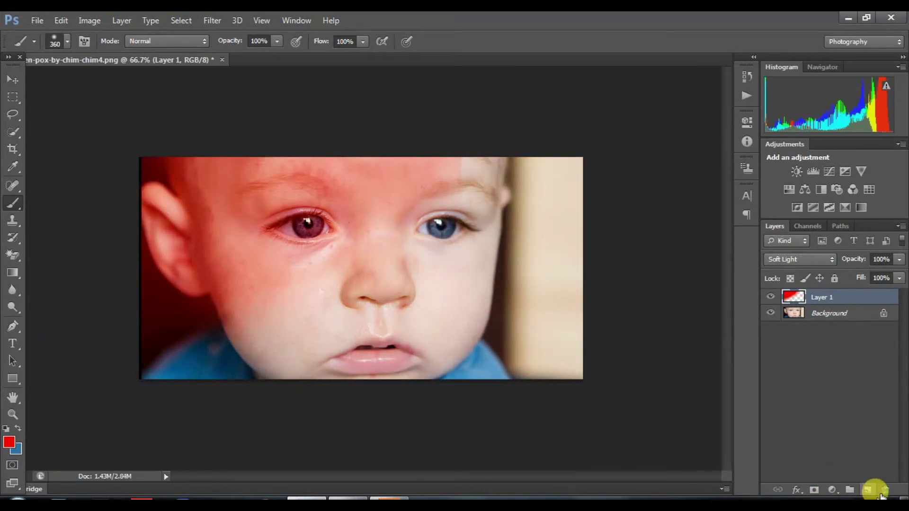
# Paint blue 0601ea diagonally over the lower face and bright background on a new layer, and blend that layer in Soft Light
pyautogui.click(868, 490)
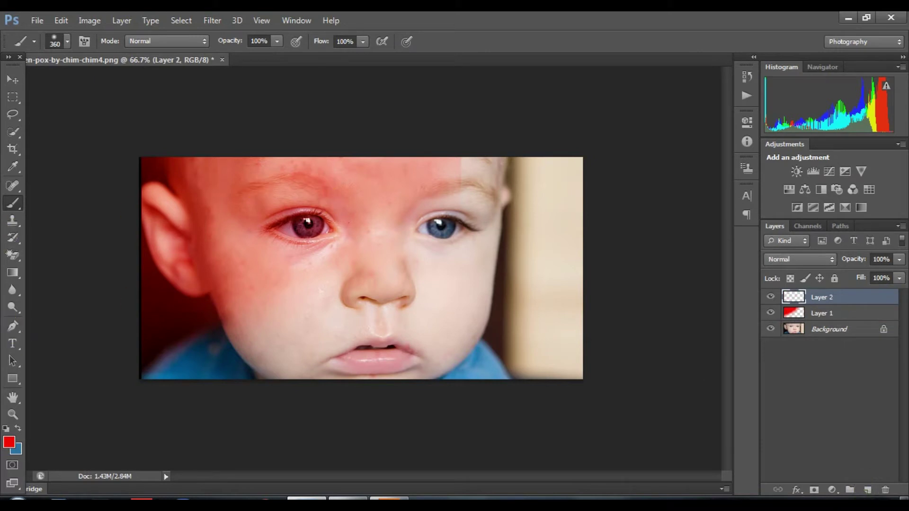
pyautogui.click(9, 442)
pyautogui.click(461, 187)
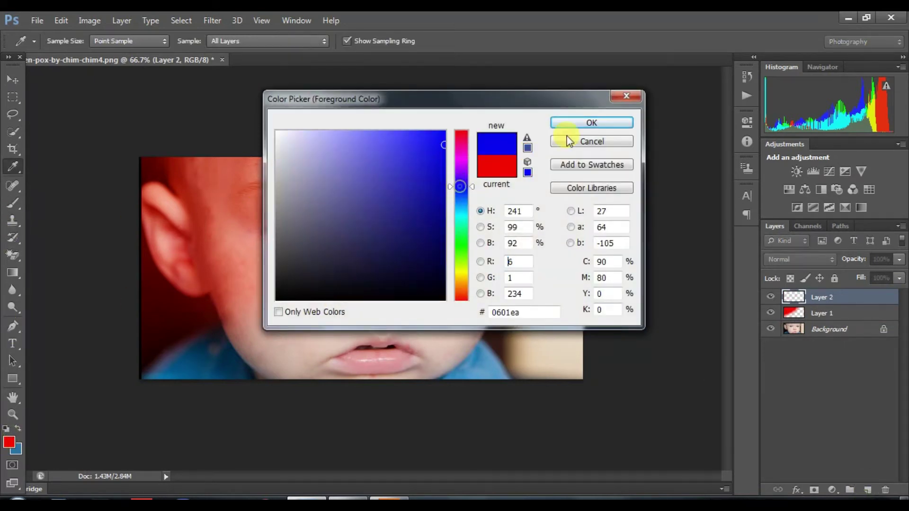
pyautogui.click(571, 124)
pyautogui.moveTo(573, 185)
pyautogui.mouseDown()
pyautogui.moveTo(158, 361)
pyautogui.moveTo(462, 171)
pyautogui.mouseUp()
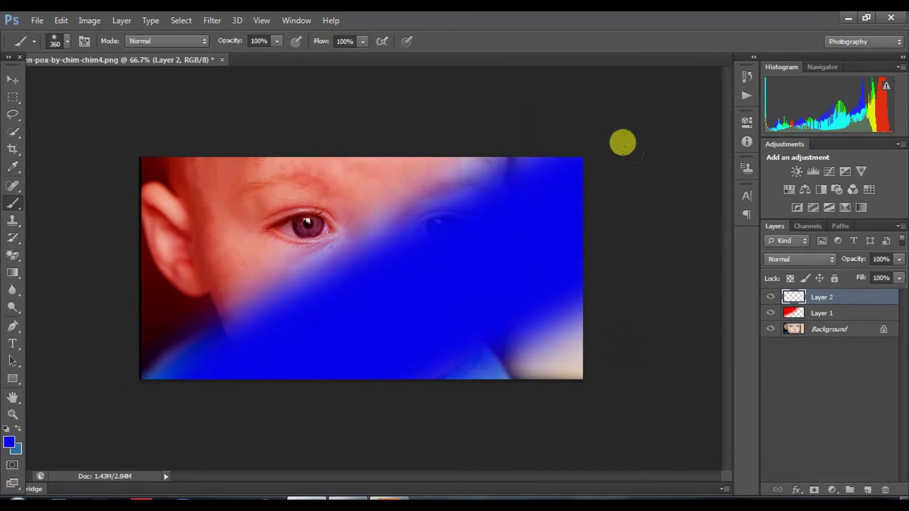
pyautogui.click(805, 258)
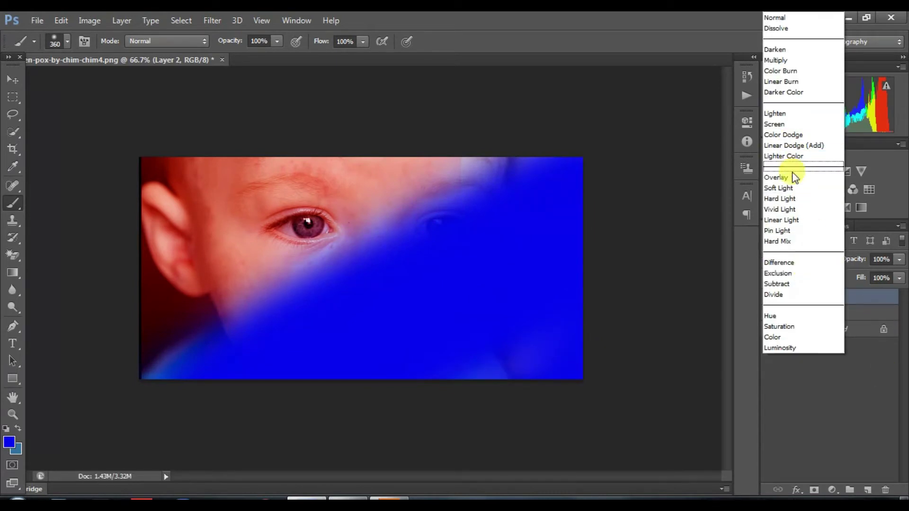
pyautogui.click(791, 188)
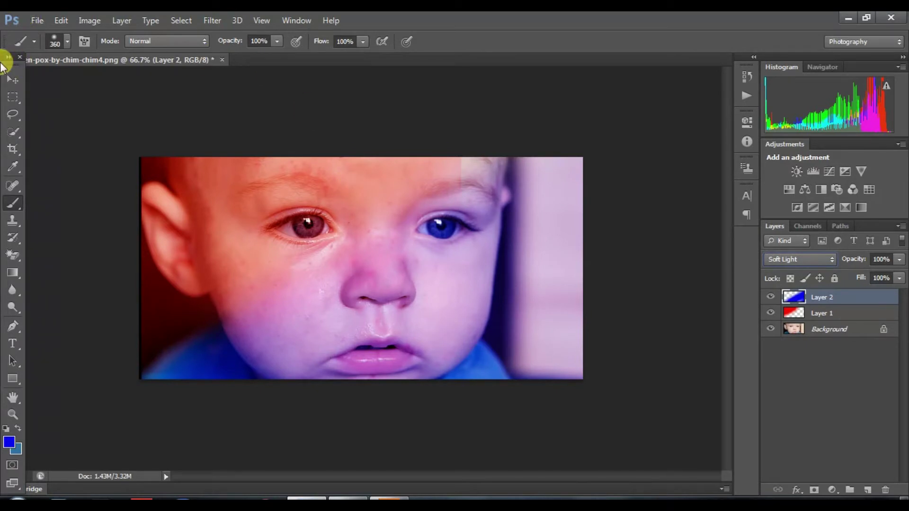
# Switch to the Move tool and open the image 19-kids-dress-better_stylish-kids-34 from the background folder
pyautogui.click(13, 82)
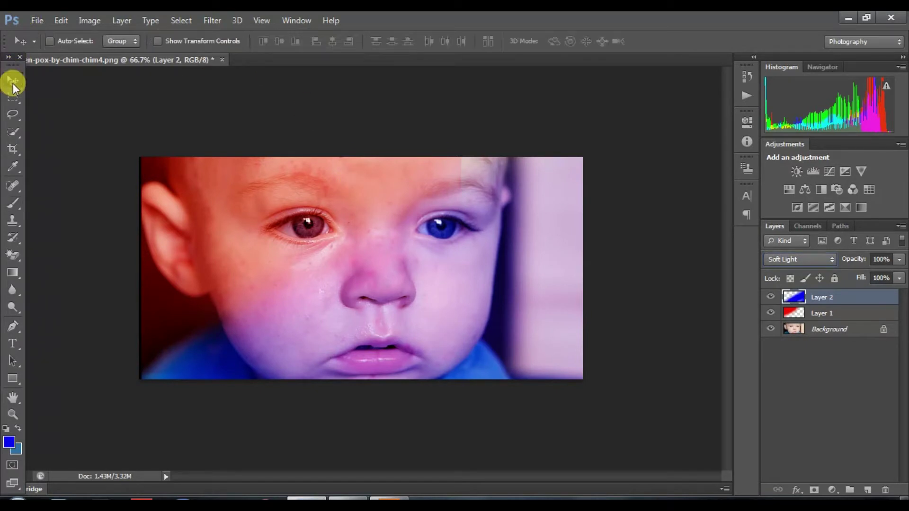
pyautogui.click(38, 20)
pyautogui.click(61, 50)
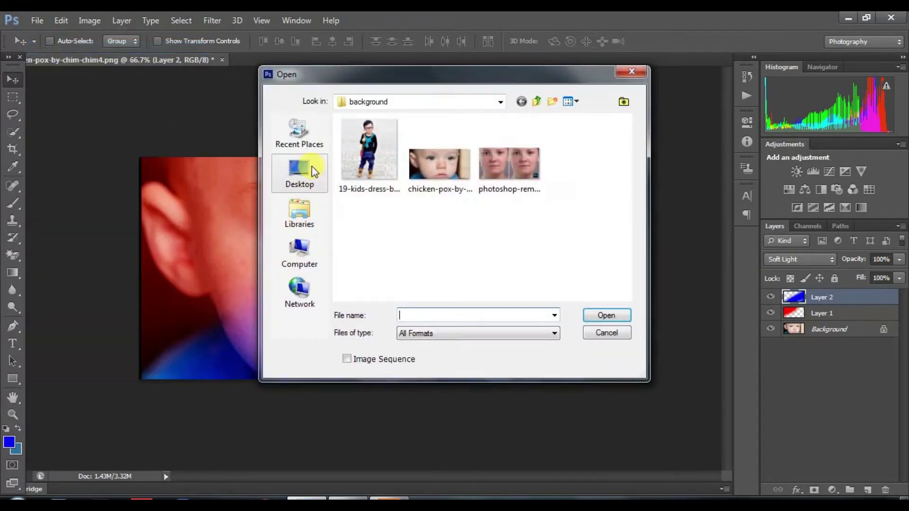
pyautogui.click(356, 148)
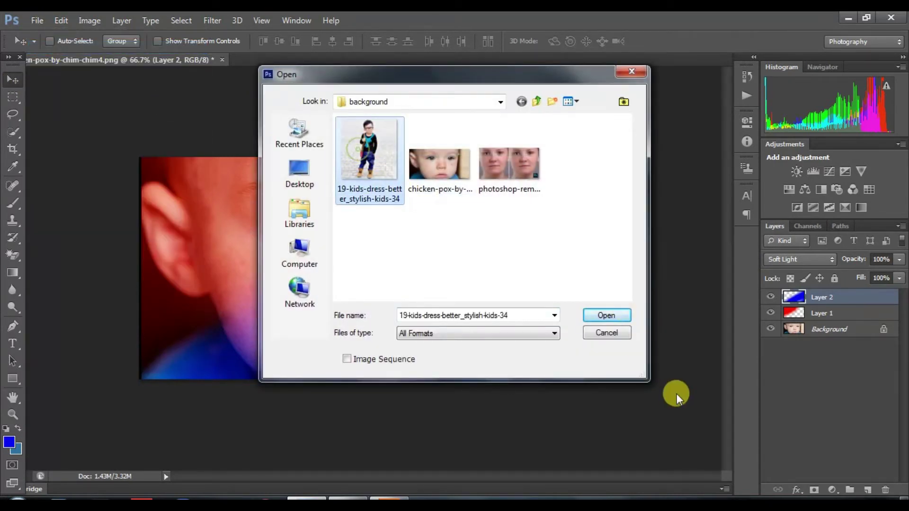
pyautogui.click(607, 316)
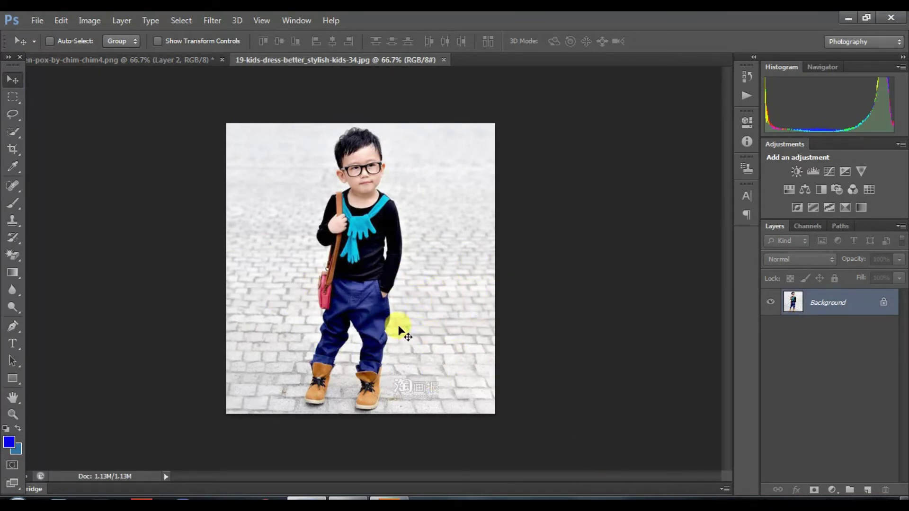
# Add a new layer and brush the same blue over the upper part of the boy's photo
pyautogui.click(868, 490)
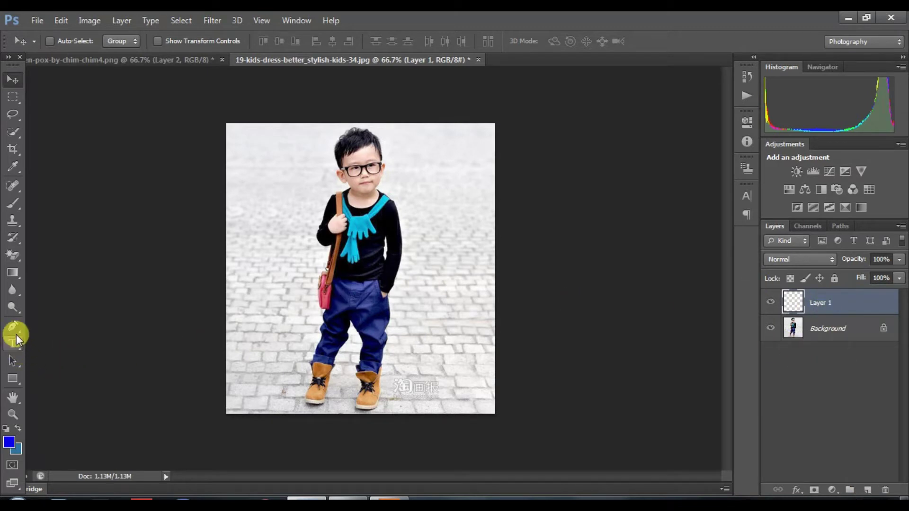
pyautogui.press('b')
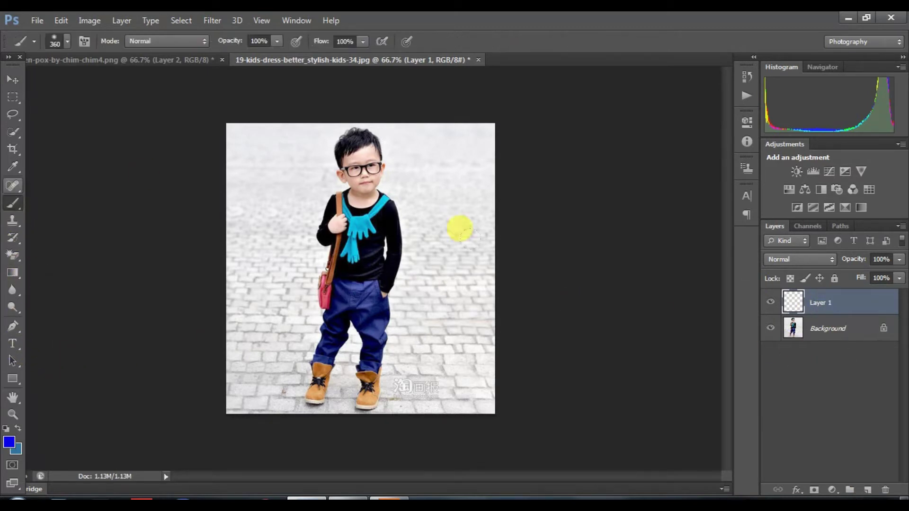
pyautogui.moveTo(180, 171)
pyautogui.mouseDown()
pyautogui.moveTo(497, 168)
pyautogui.moveTo(156, 134)
pyautogui.moveTo(31, 82)
pyautogui.moveTo(286, 95)
pyautogui.moveTo(294, 160)
pyautogui.moveTo(182, 159)
pyautogui.mouseUp()
# Try the Hard Light blend mode on the blue layer, and set it to Soft Light instead
pyautogui.click(821, 260)
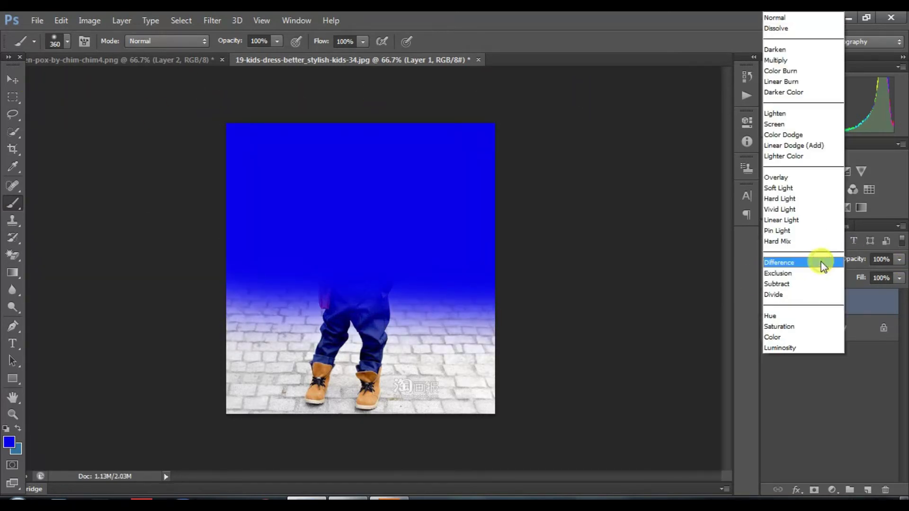
pyautogui.click(797, 199)
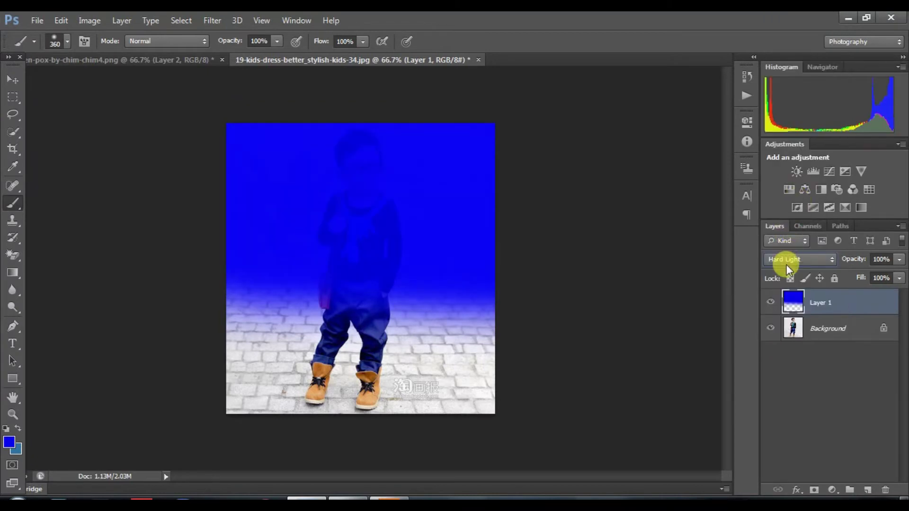
pyautogui.click(802, 260)
pyautogui.click(796, 189)
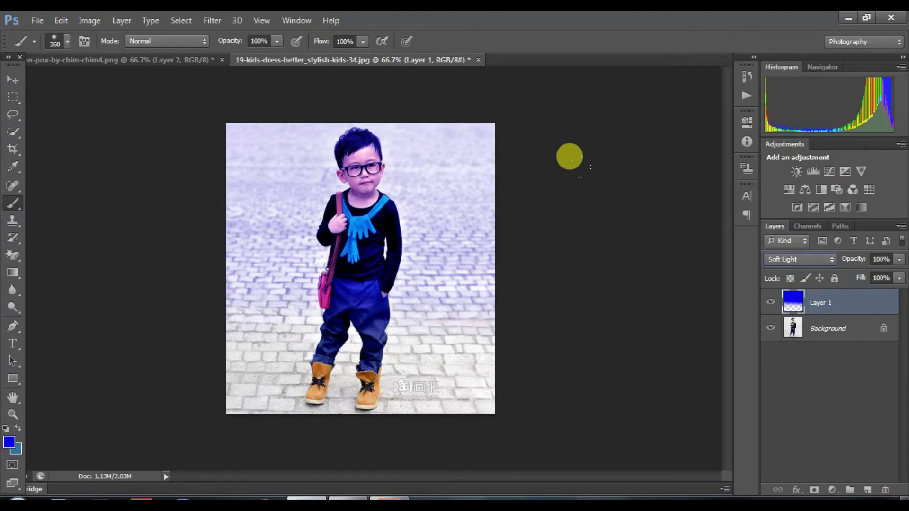
# Set the brush colour to red ea2201 and paint over the upper part of the blue Soft Light layer
pyautogui.click(8, 442)
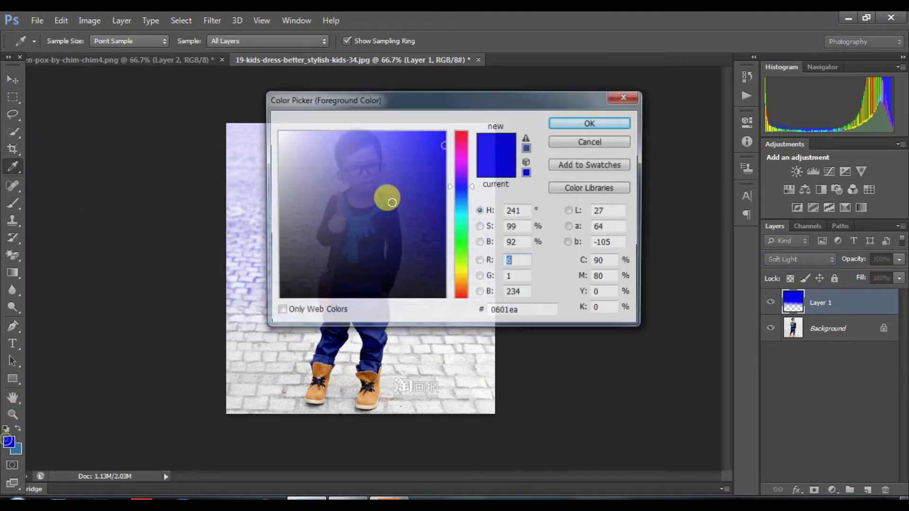
pyautogui.moveTo(464, 254); pyautogui.dragTo(464, 296)
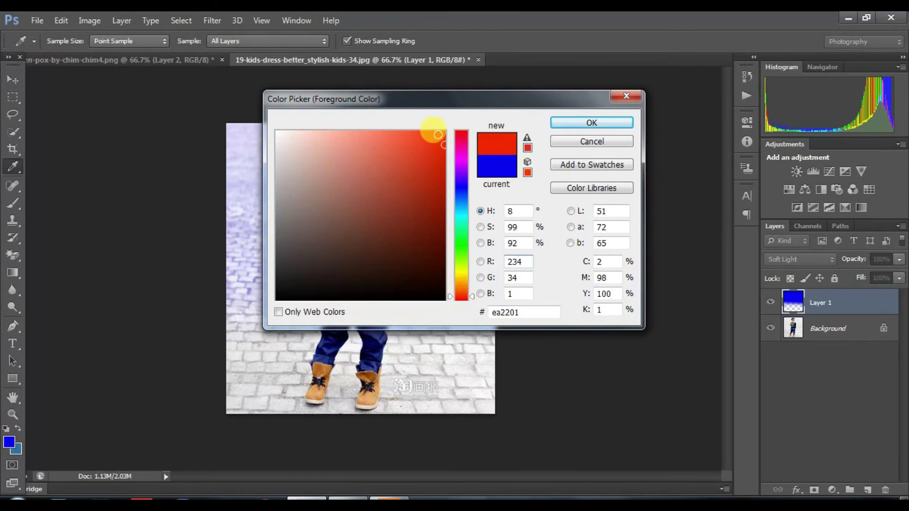
pyautogui.click(561, 123)
pyautogui.press('b')
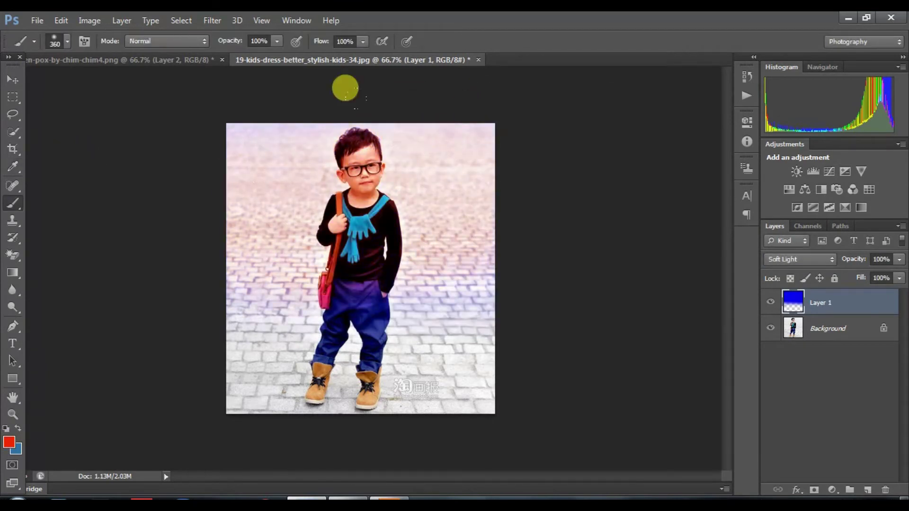
pyautogui.hotkey('alt', 'BackSpace')
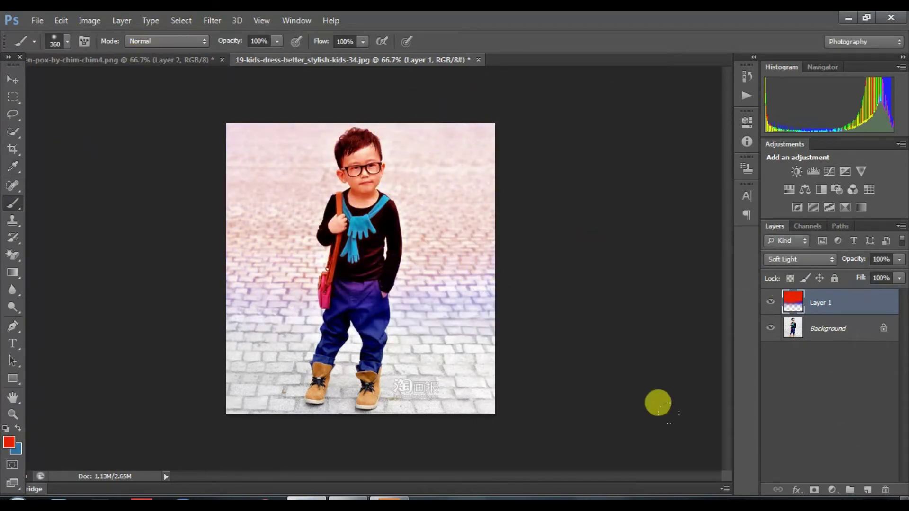
# Add a new layer and brush yellow over nearly the whole photo of the boy
pyautogui.click(866, 490)
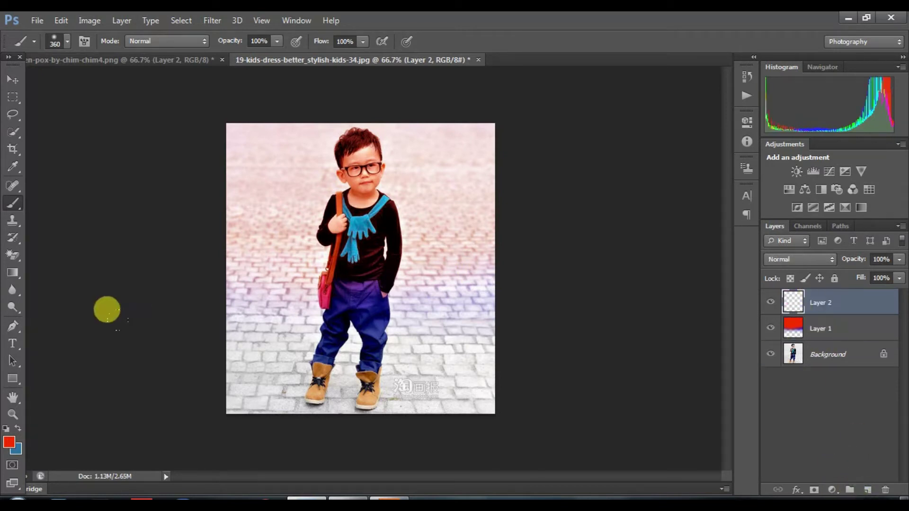
pyautogui.click(9, 441)
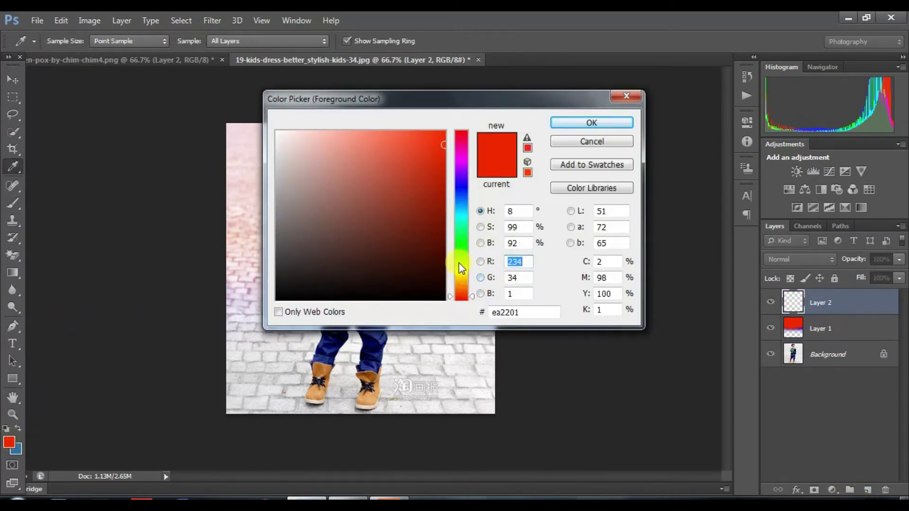
pyautogui.click(459, 275)
pyautogui.moveTo(441, 139); pyautogui.dragTo(446, 146)
pyautogui.click(606, 124)
pyautogui.press('b')
pyautogui.moveTo(490, 125)
pyautogui.mouseDown()
pyautogui.moveTo(467, 152)
pyautogui.moveTo(145, 227)
pyautogui.moveTo(363, 248)
pyautogui.moveTo(186, 325)
pyautogui.moveTo(236, 403)
pyautogui.mouseUp()
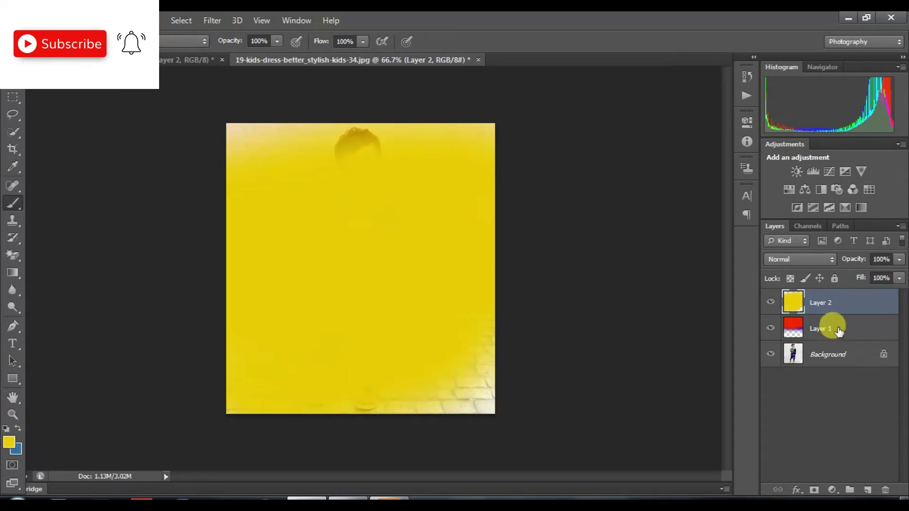
# Try Soft Light, Linear Light, Subtract and other blend modes on the yellow layer
pyautogui.click(796, 260)
pyautogui.click(789, 193)
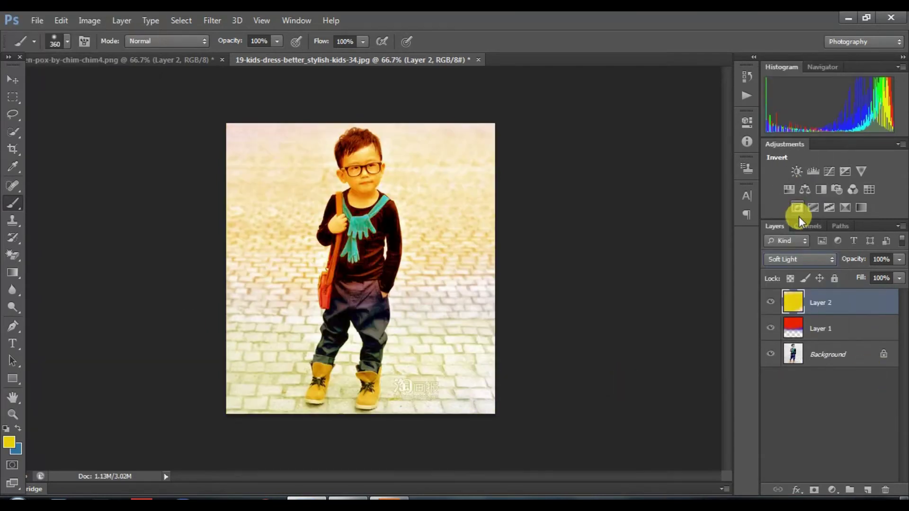
pyautogui.press('Down')
pyautogui.press('Down')
pyautogui.press('Down')
pyautogui.press('Down')
pyautogui.press('Down')
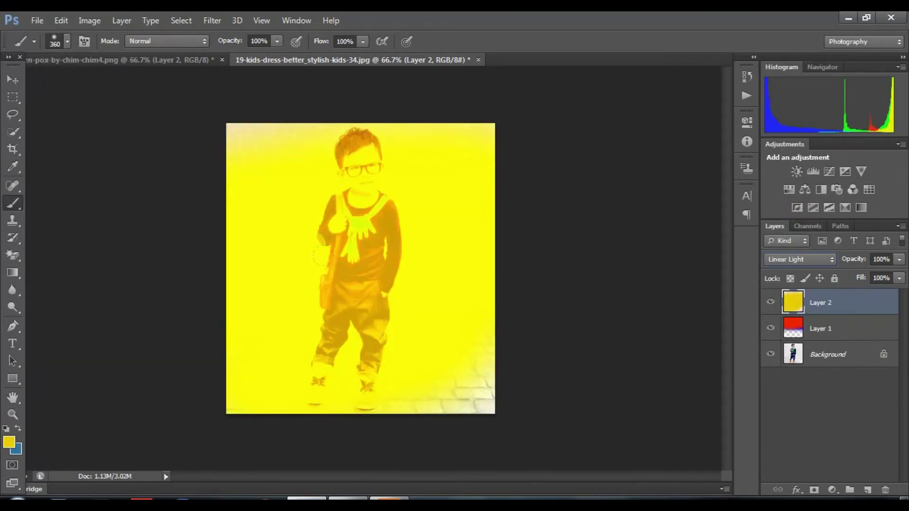
pyautogui.press('Down')
pyautogui.press('Down')
pyautogui.press('Down')
pyautogui.press('Down')
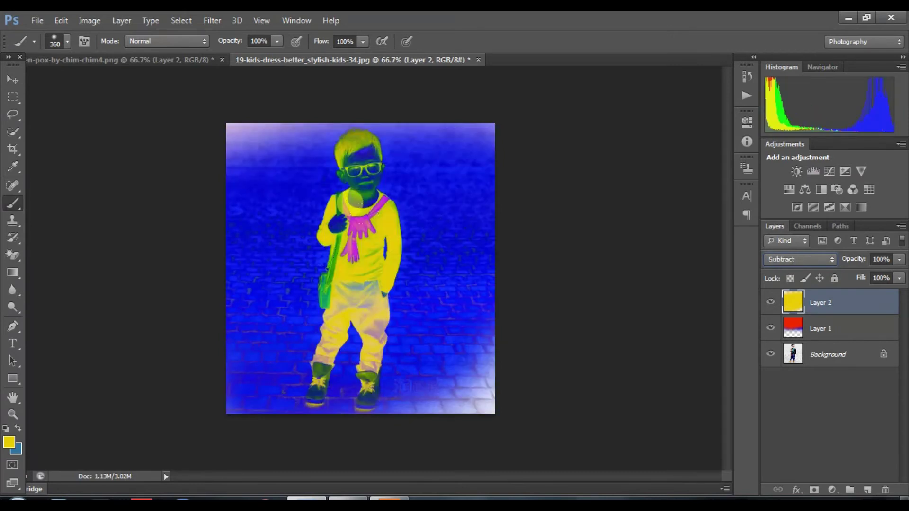
# Set the yellow layer's blend mode to Darken and lower its opacity to about 25%
pyautogui.click(781, 261)
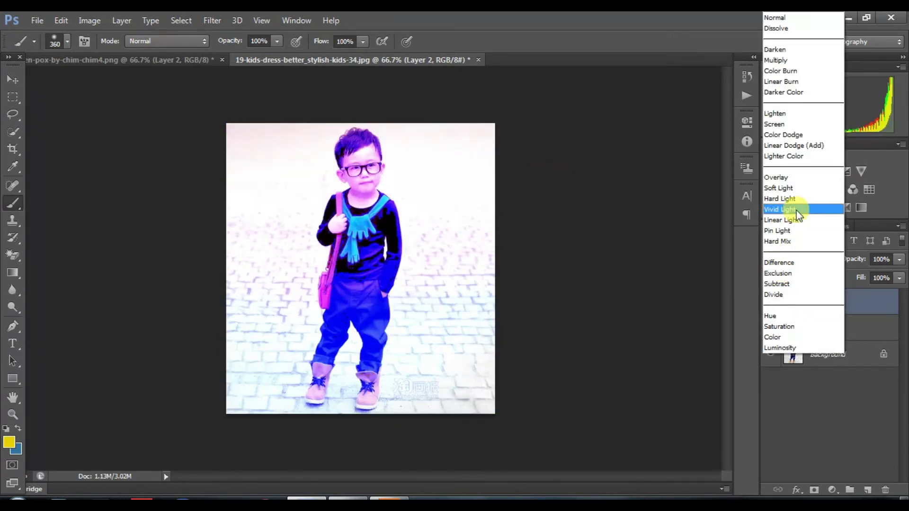
pyautogui.click(789, 49)
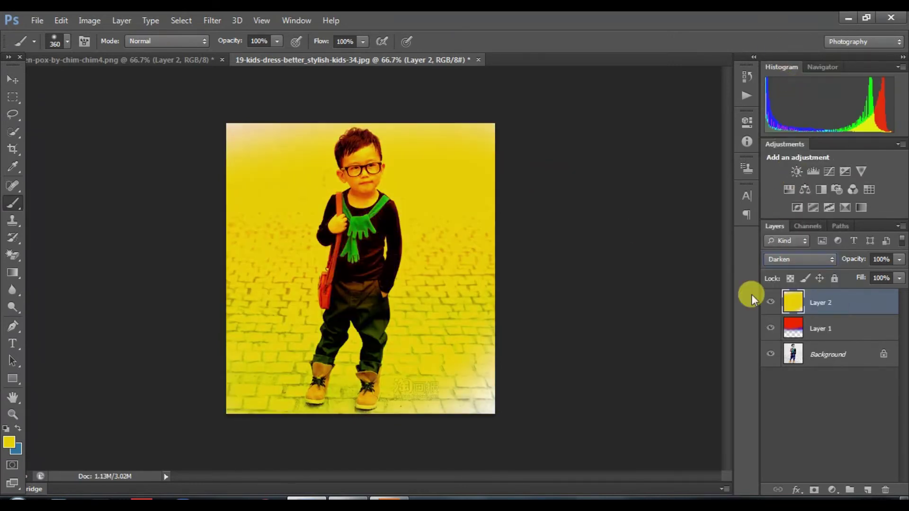
pyautogui.click(899, 259)
pyautogui.moveTo(865, 278); pyautogui.dragTo(856, 281)
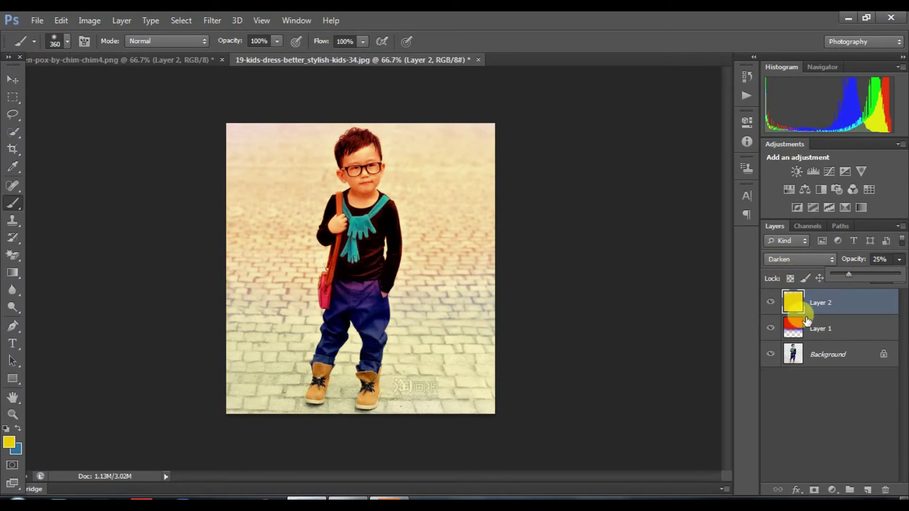
# Lower the red-and-blue layer's opacity to 38% and change its blend mode to Linear Dodge (Add)
pyautogui.click(852, 325)
pyautogui.click(899, 259)
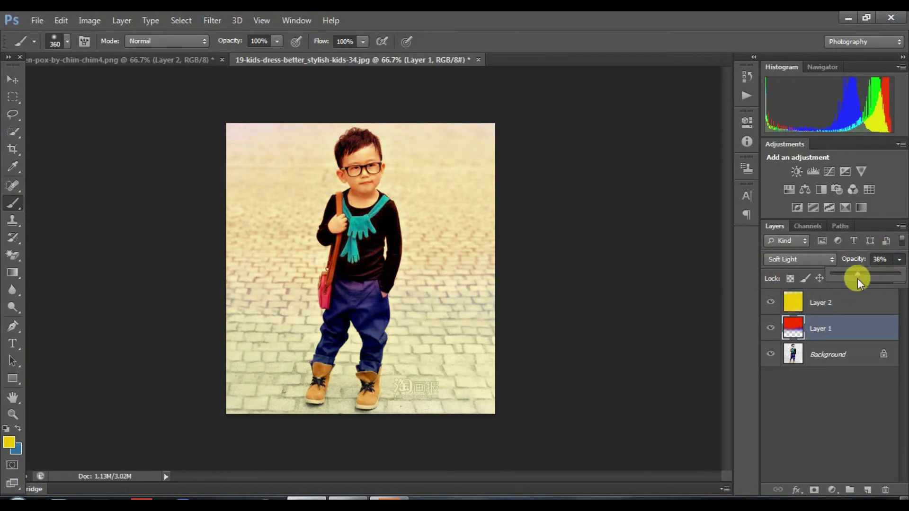
pyautogui.click(799, 260)
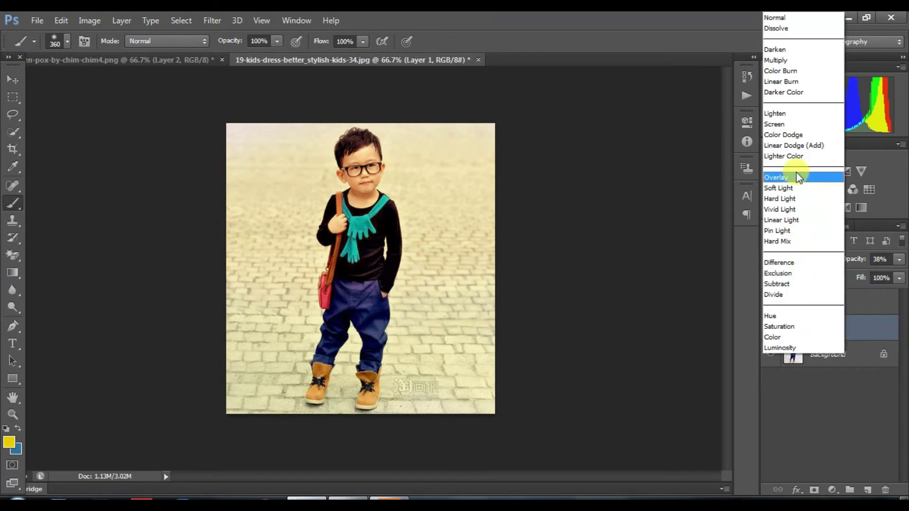
pyautogui.click(797, 176)
pyautogui.press('Up')
pyautogui.press('Up')
pyautogui.press('Up')
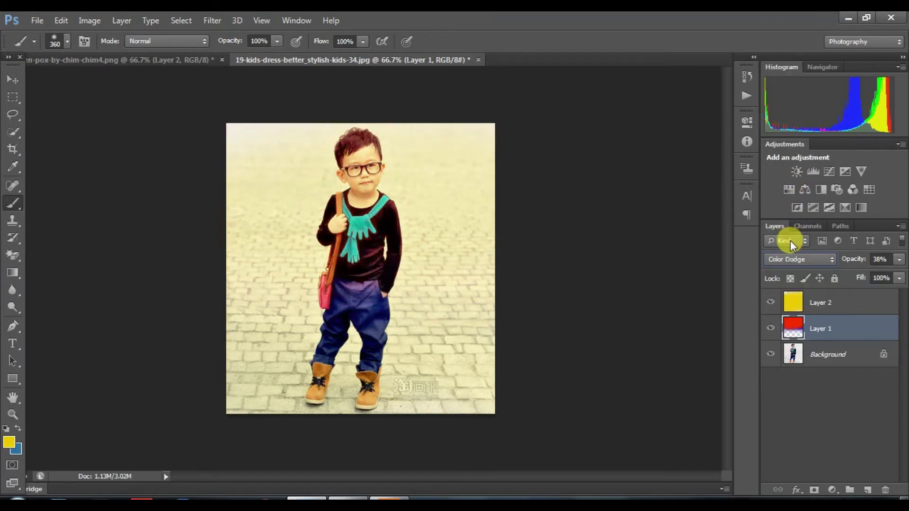
pyautogui.press('Down')
# Shift the red-and-blue layer up and to the left over the photo with the Move tool
pyautogui.click(7, 75)
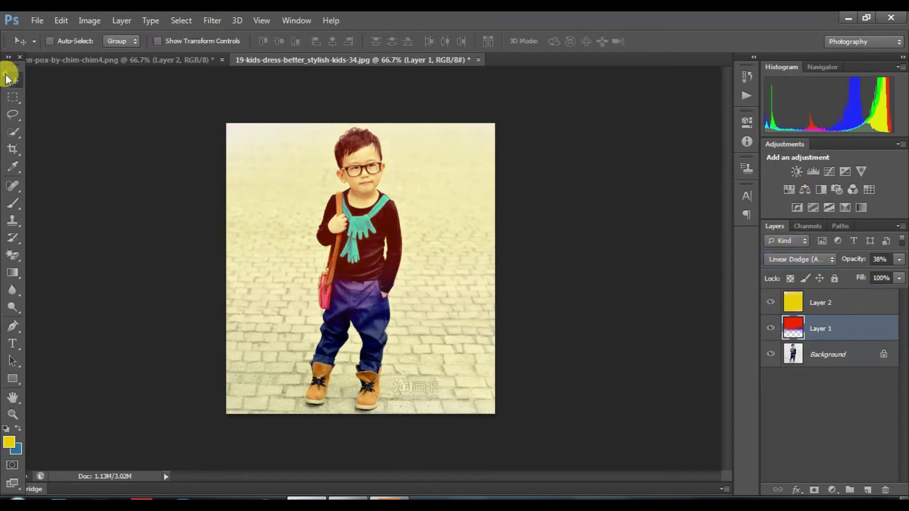
pyautogui.moveTo(333, 193); pyautogui.dragTo(286, 150)
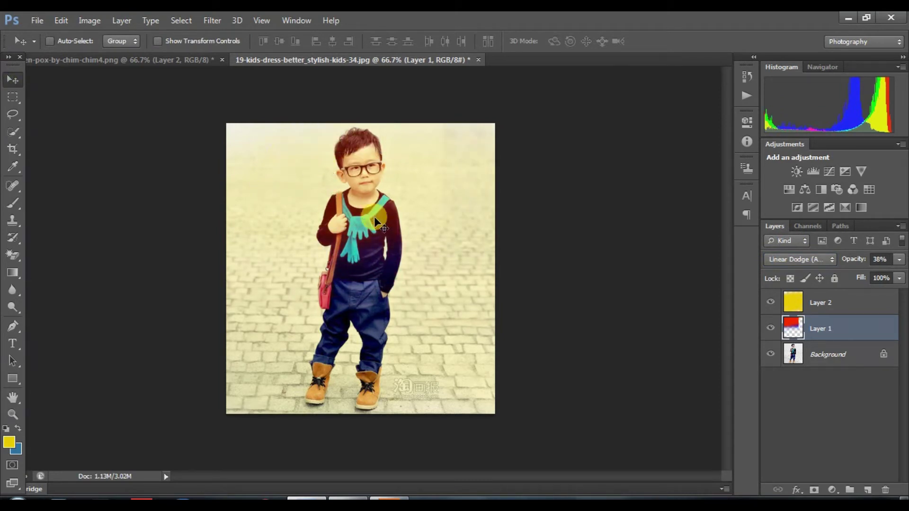
pyautogui.moveTo(442, 365); pyautogui.dragTo(447, 366)
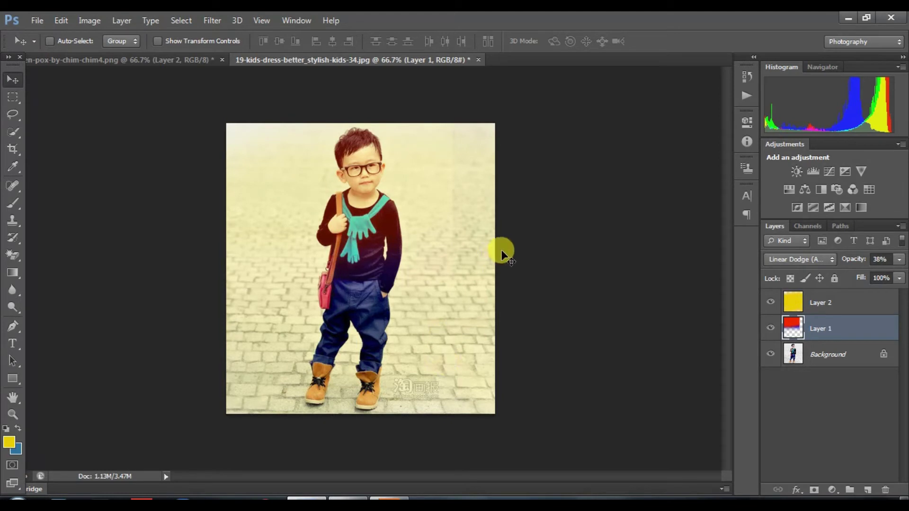
# Toggle the visibility of the yellow and red-and-blue layers to compare the photo with and without each effect
pyautogui.click(771, 328)
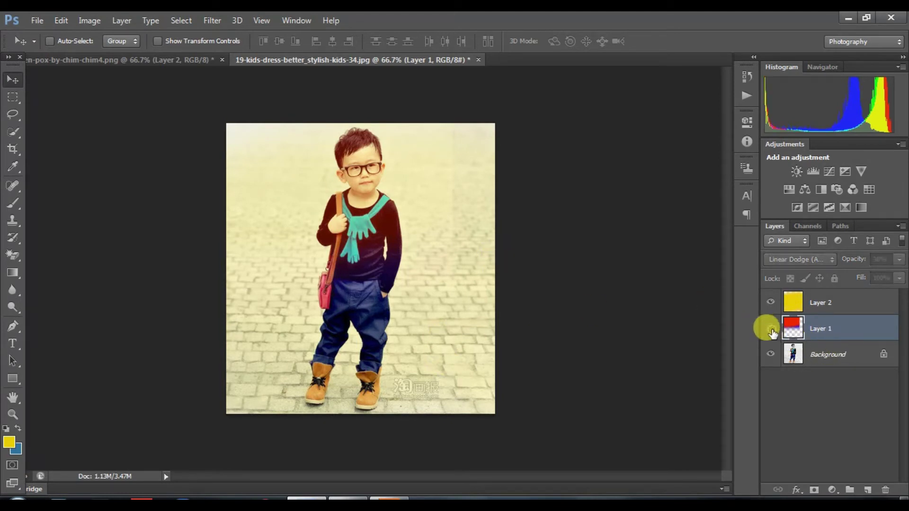
pyautogui.click(771, 303)
pyautogui.click(772, 328)
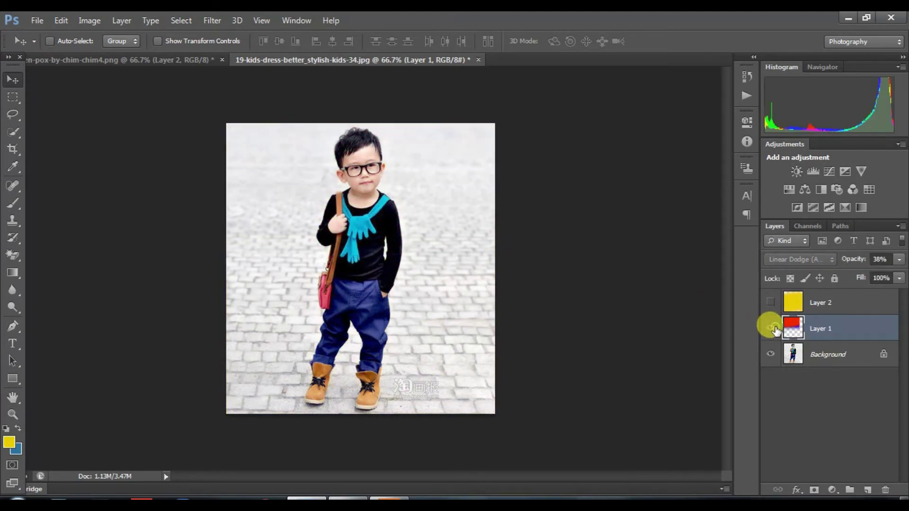
pyautogui.click(772, 328)
pyautogui.click(773, 328)
pyautogui.click(773, 327)
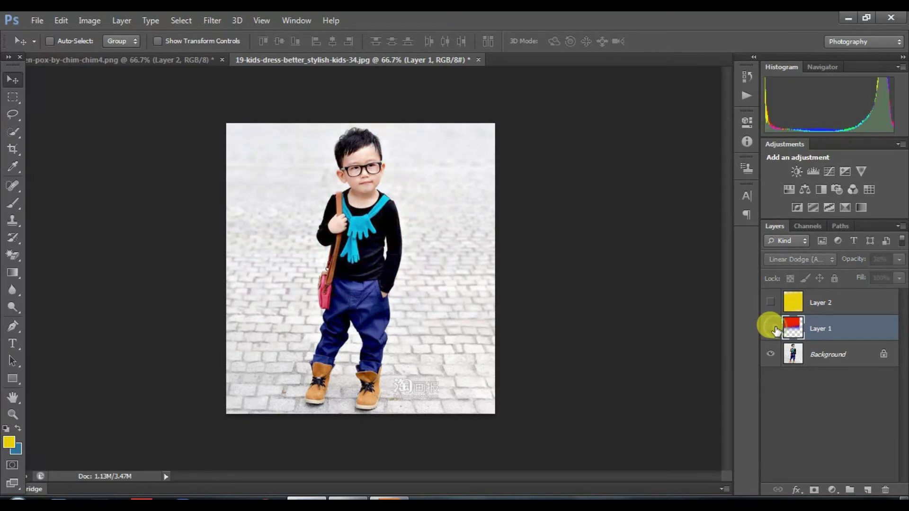
pyautogui.click(771, 328)
pyautogui.click(772, 328)
pyautogui.click(772, 329)
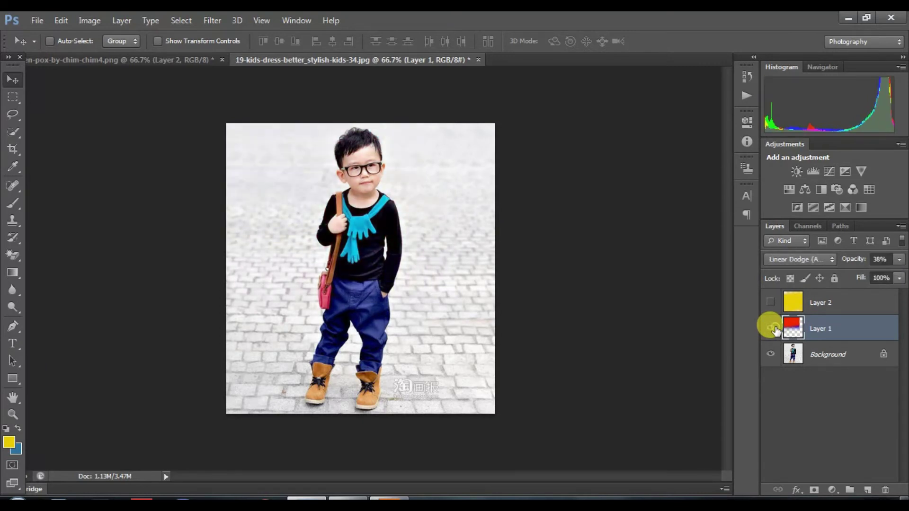
pyautogui.click(771, 303)
pyautogui.click(770, 303)
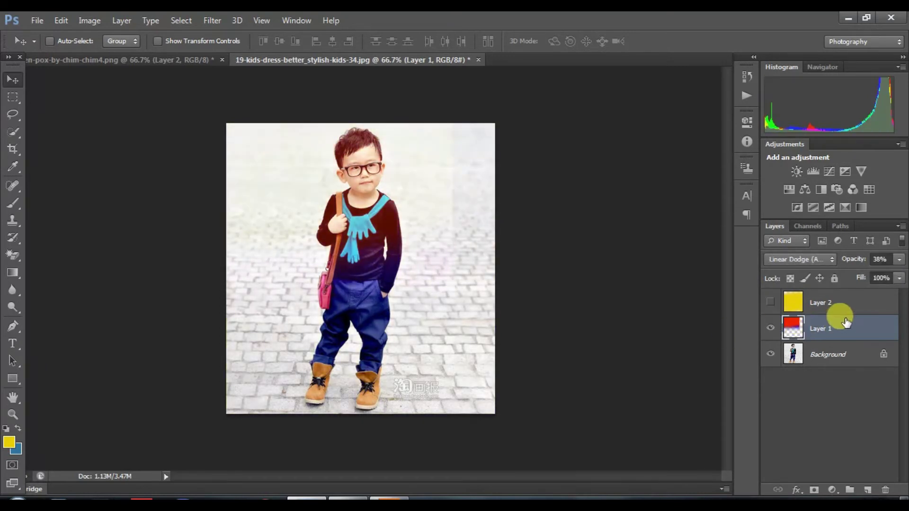
# Delete the yellow layer and the red-and-blue layer, leaving only the boy's original photo
pyautogui.click(818, 313)
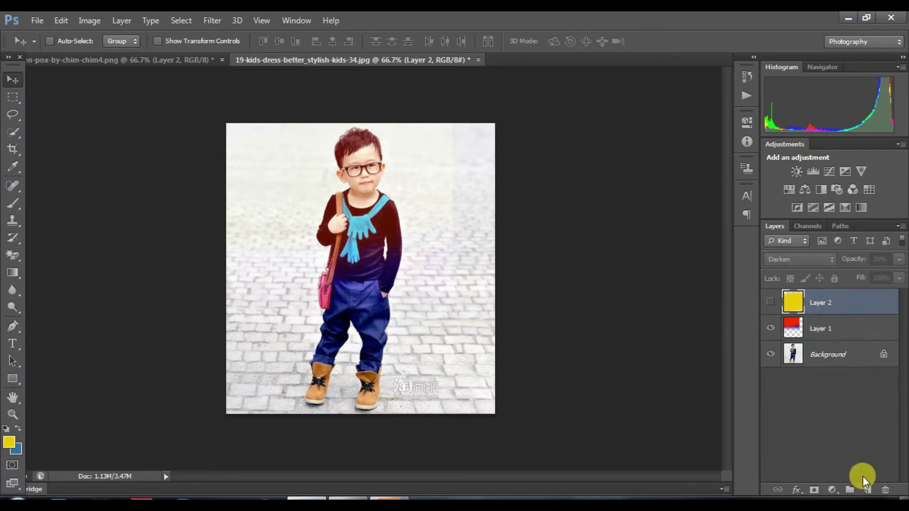
pyautogui.click(885, 489)
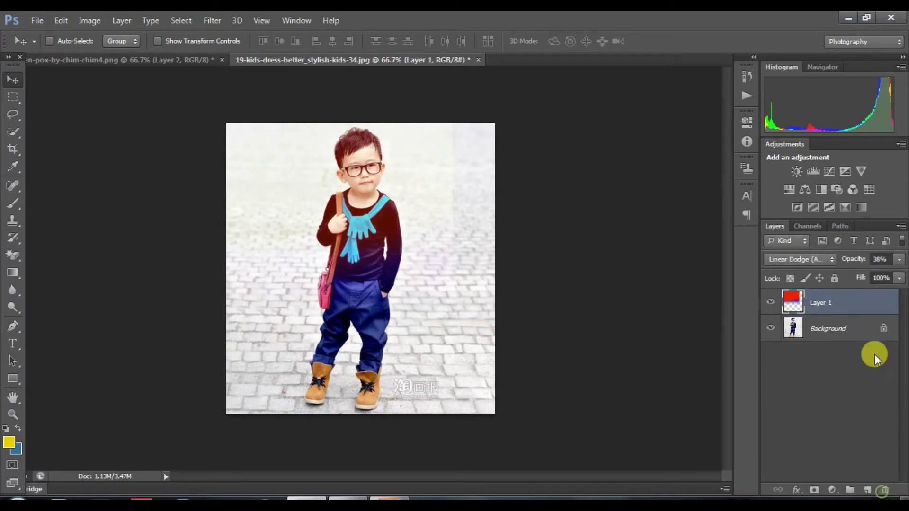
pyautogui.click(885, 479)
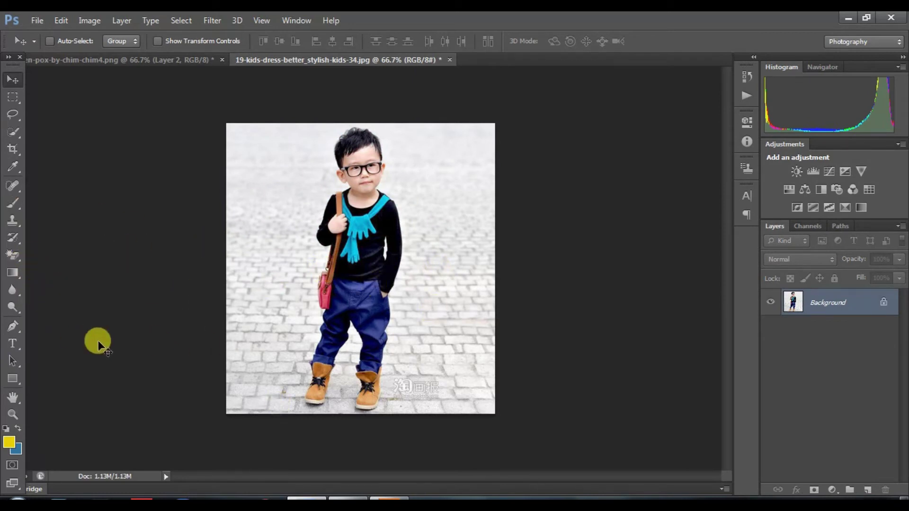
# Erase the paved background around the boy with the Magic Eraser tool at tolerance 32
pyautogui.press('e')
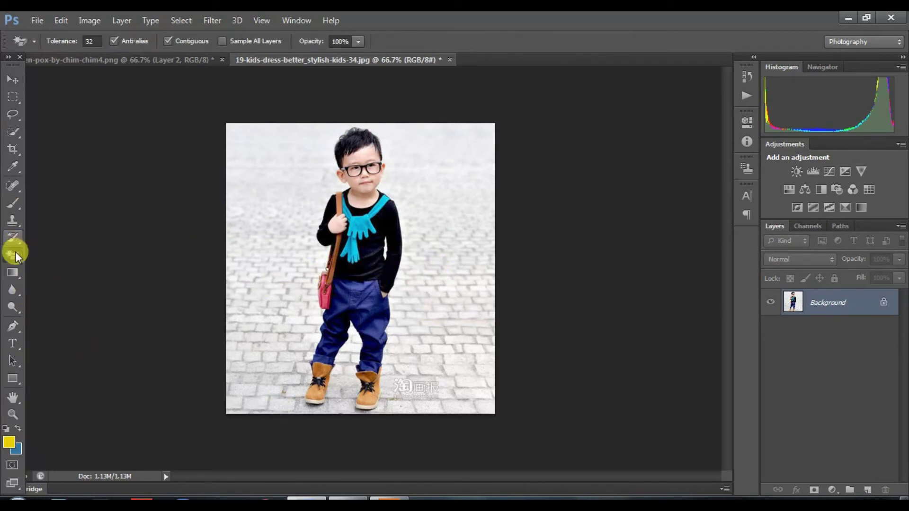
pyautogui.click(16, 253)
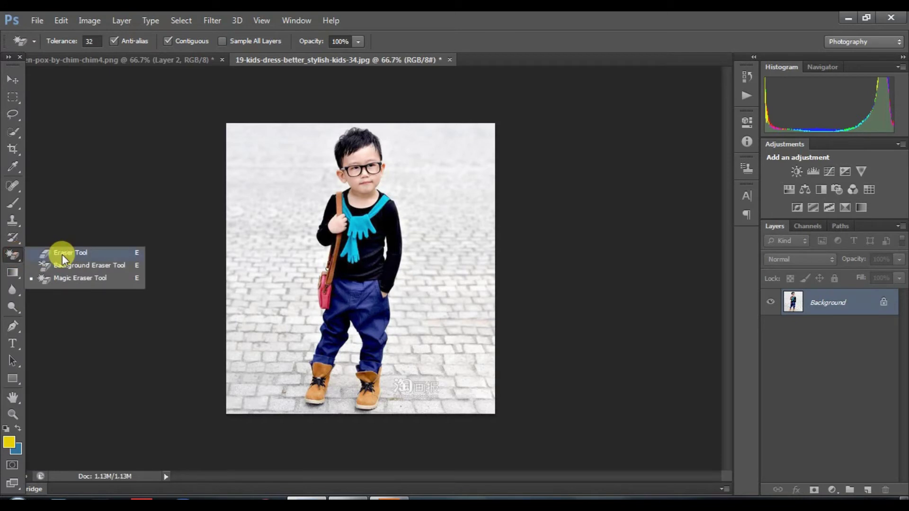
pyautogui.click(90, 279)
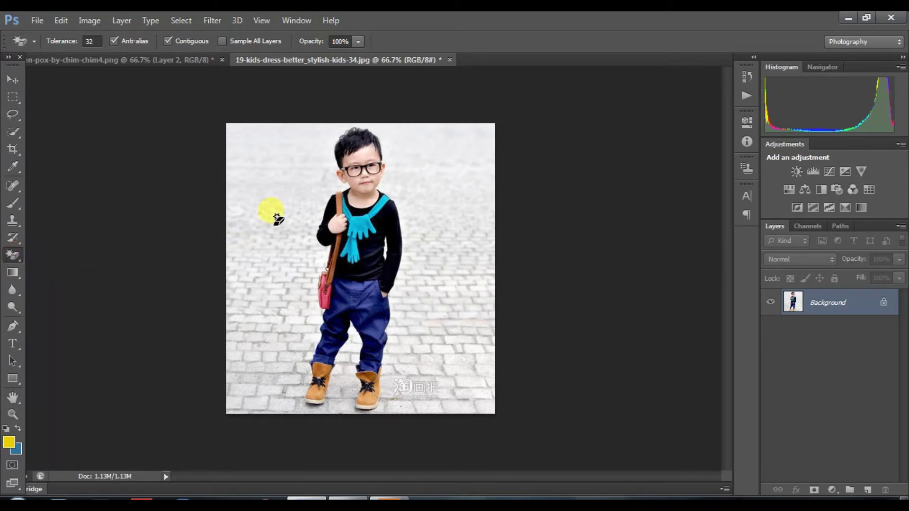
pyautogui.click(272, 248)
pyautogui.click(273, 360)
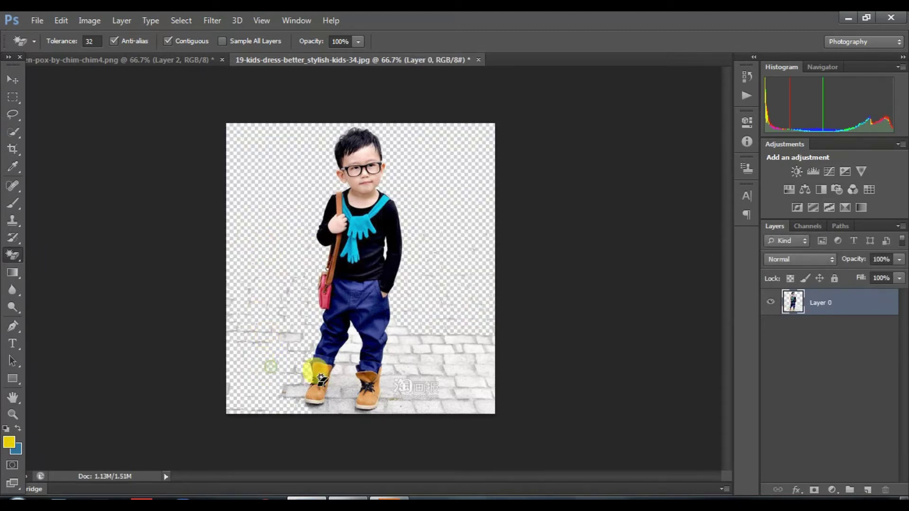
pyautogui.click(441, 363)
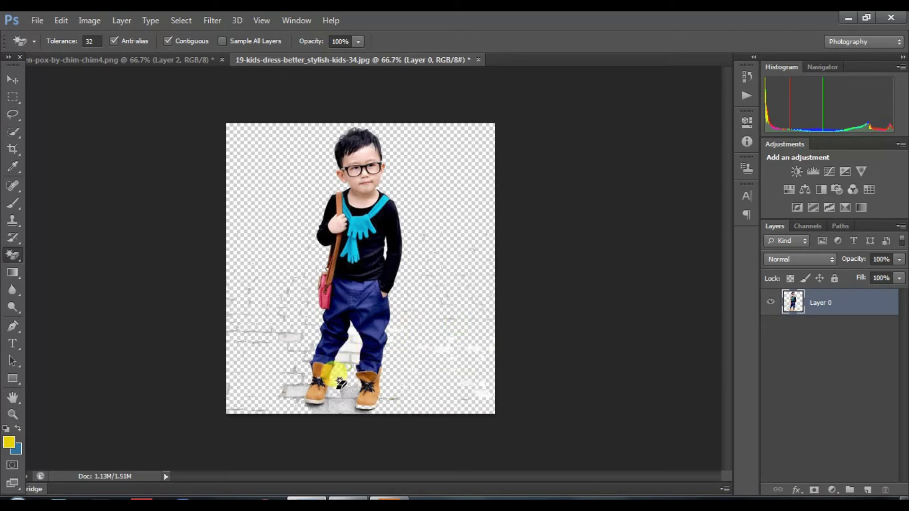
pyautogui.click(304, 343)
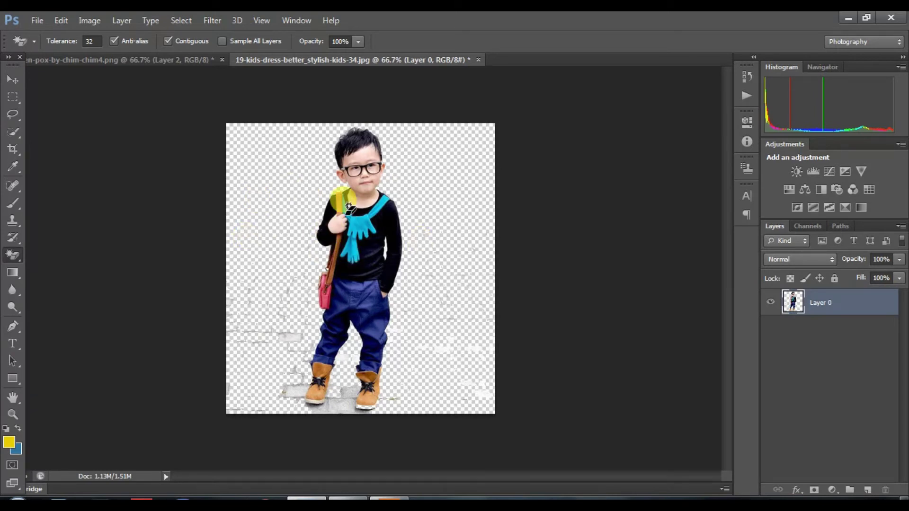
# Add a new empty layer and move it beneath the boy's cut-out layer
pyautogui.click(870, 490)
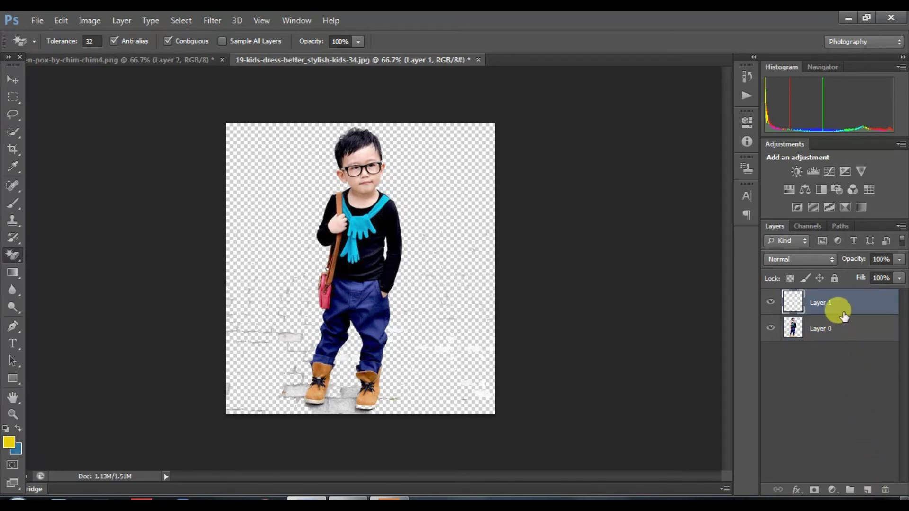
pyautogui.moveTo(846, 302); pyautogui.dragTo(862, 355)
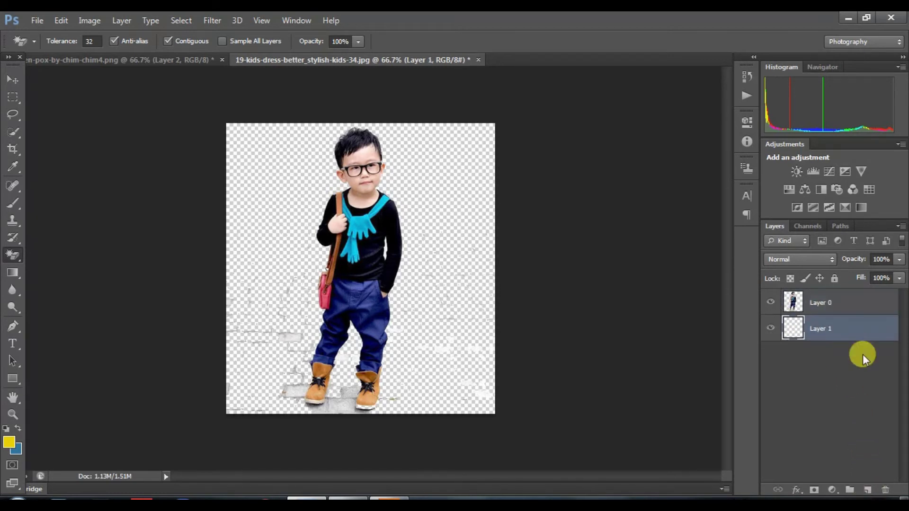
# Fill the empty layer beneath the boy with a yellow-to-blue linear gradient, keeping the blue in the image's lower-right corner
pyautogui.click(827, 302)
pyautogui.click(813, 338)
pyautogui.click(13, 273)
pyautogui.click(43, 270)
pyautogui.moveTo(222, 162); pyautogui.dragTo(584, 497)
pyautogui.moveTo(456, 328); pyautogui.dragTo(539, 431)
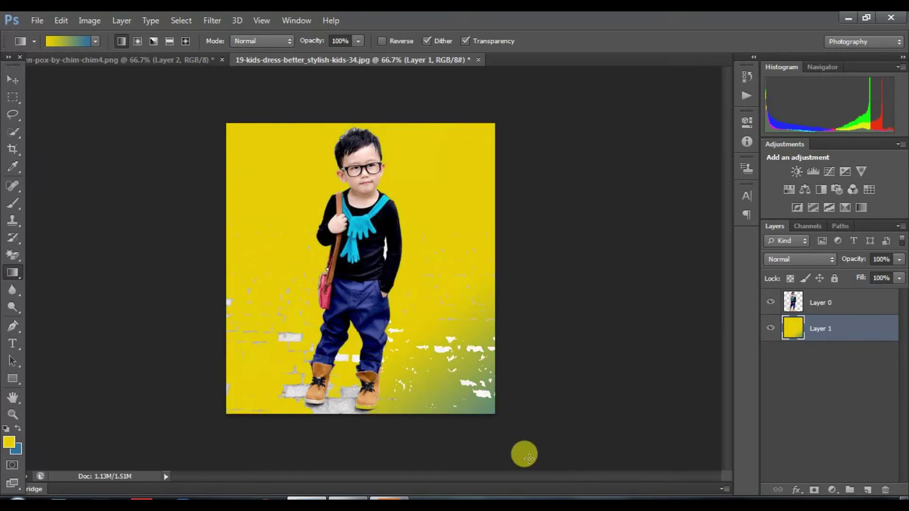
pyautogui.moveTo(468, 373); pyautogui.dragTo(515, 426)
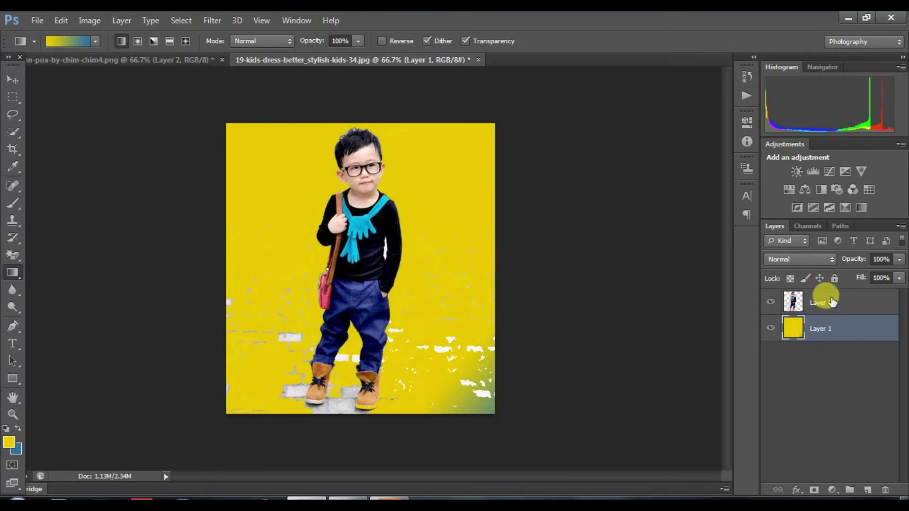
# Erase the leftover pavement patches around the boy on his cut-out layer with the Eraser Tool
pyautogui.click(839, 300)
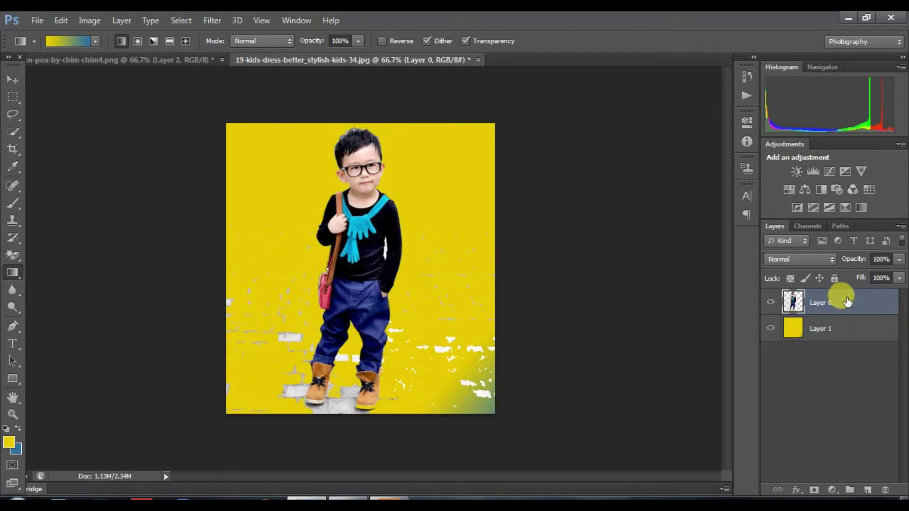
pyautogui.rightClick(18, 271)
pyautogui.rightClick(16, 256)
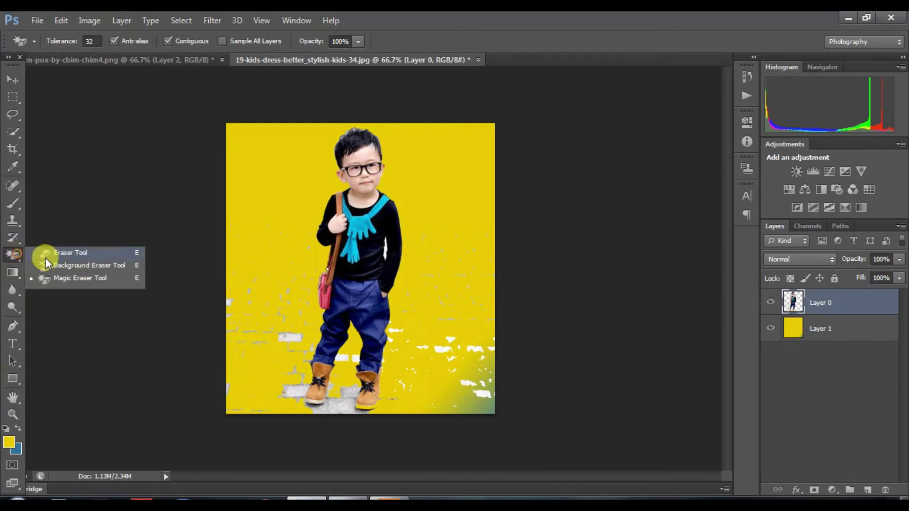
pyautogui.click(61, 254)
pyautogui.moveTo(273, 248)
pyautogui.mouseDown()
pyautogui.moveTo(252, 328)
pyautogui.moveTo(195, 434)
pyautogui.moveTo(216, 375)
pyautogui.moveTo(226, 422)
pyautogui.moveTo(263, 302)
pyautogui.moveTo(296, 254)
pyautogui.moveTo(288, 391)
pyautogui.moveTo(277, 269)
pyautogui.moveTo(270, 317)
pyautogui.moveTo(303, 290)
pyautogui.moveTo(308, 262)
pyautogui.moveTo(268, 299)
pyautogui.moveTo(280, 240)
pyautogui.moveTo(292, 238)
pyautogui.moveTo(265, 328)
pyautogui.moveTo(272, 186)
pyautogui.moveTo(196, 332)
pyautogui.moveTo(398, 357)
pyautogui.moveTo(396, 329)
pyautogui.moveTo(407, 365)
pyautogui.moveTo(418, 356)
pyautogui.moveTo(413, 295)
pyautogui.moveTo(468, 324)
pyautogui.moveTo(452, 274)
pyautogui.moveTo(450, 353)
pyautogui.moveTo(494, 332)
pyautogui.moveTo(478, 414)
pyautogui.moveTo(467, 108)
pyautogui.moveTo(433, 202)
pyautogui.moveTo(425, 297)
pyautogui.moveTo(427, 242)
pyautogui.moveTo(473, 159)
pyautogui.moveTo(469, 225)
pyautogui.moveTo(427, 416)
pyautogui.moveTo(380, 417)
pyautogui.moveTo(331, 396)
pyautogui.moveTo(306, 434)
pyautogui.mouseUp()
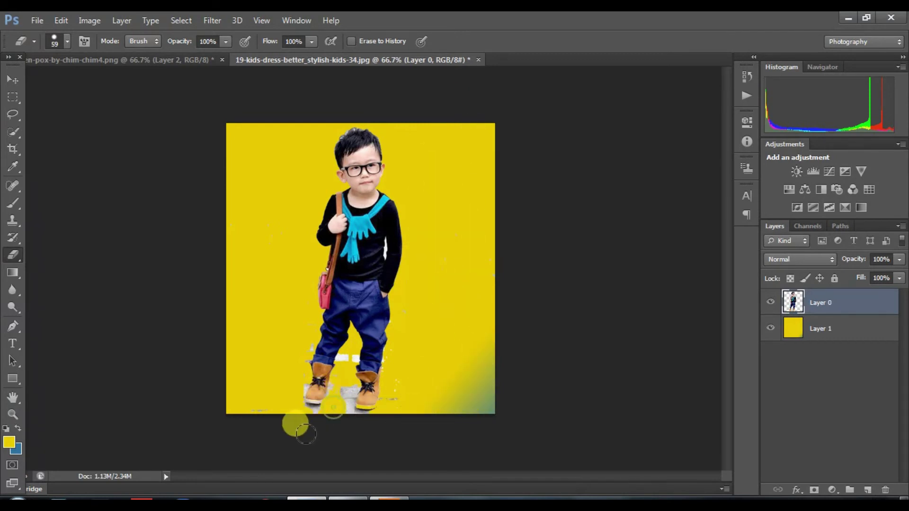
# Reduce the eraser brush size to 23 px and erase part of the white patches between the boy's legs
pyautogui.hotkey('ctrl', '+')
pyautogui.hotkey('ctrl', '+')
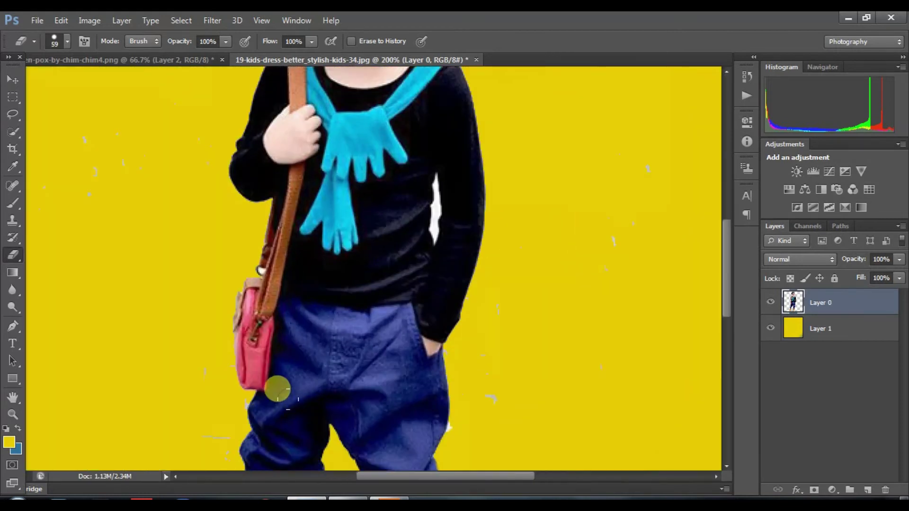
pyautogui.scroll(-3, 279, 388)
pyautogui.scroll(-3, 279, 387)
pyautogui.rightClick(513, 262)
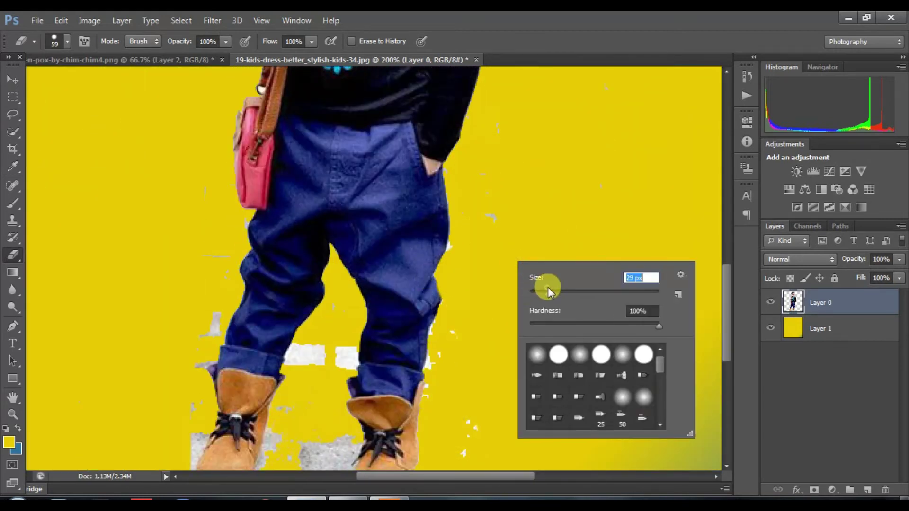
pyautogui.moveTo(547, 288); pyautogui.dragTo(544, 289)
pyautogui.moveTo(327, 325)
pyautogui.mouseDown()
pyautogui.moveTo(306, 355)
pyautogui.moveTo(308, 341)
pyautogui.mouseUp()
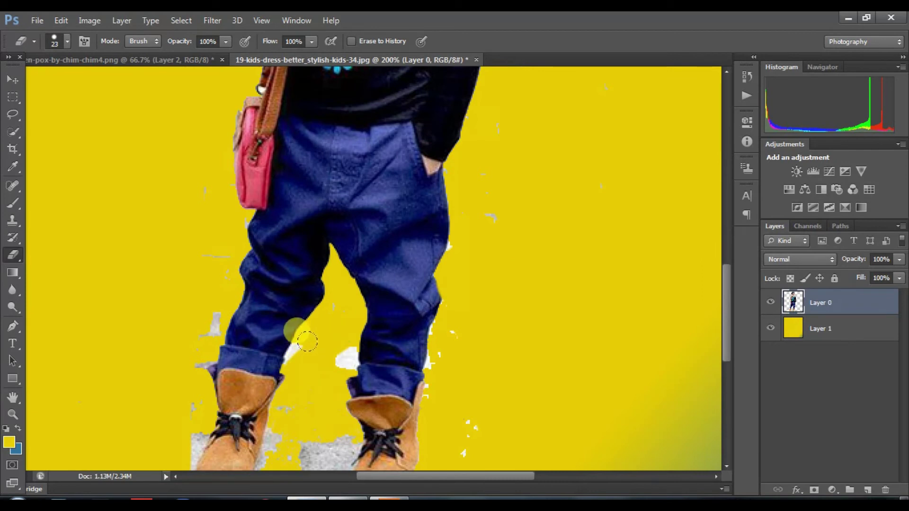
pyautogui.click(811, 329)
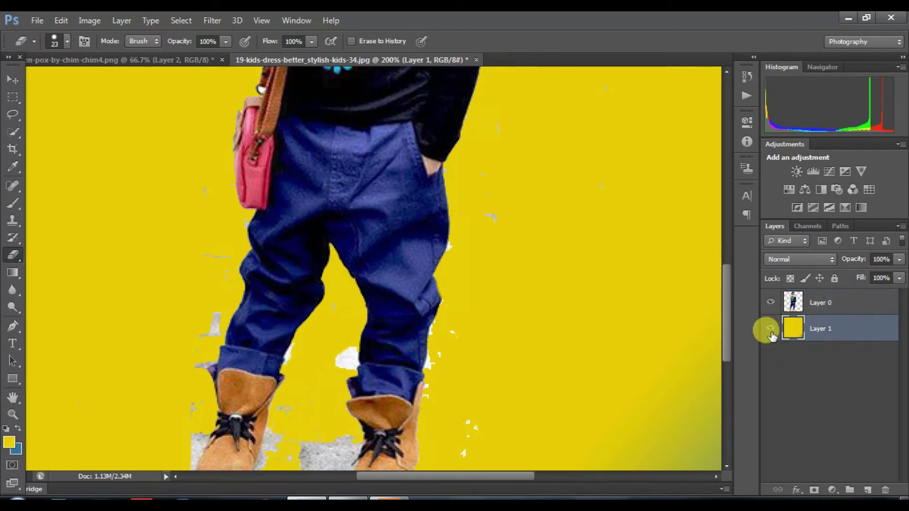
pyautogui.click(770, 329)
pyautogui.click(771, 329)
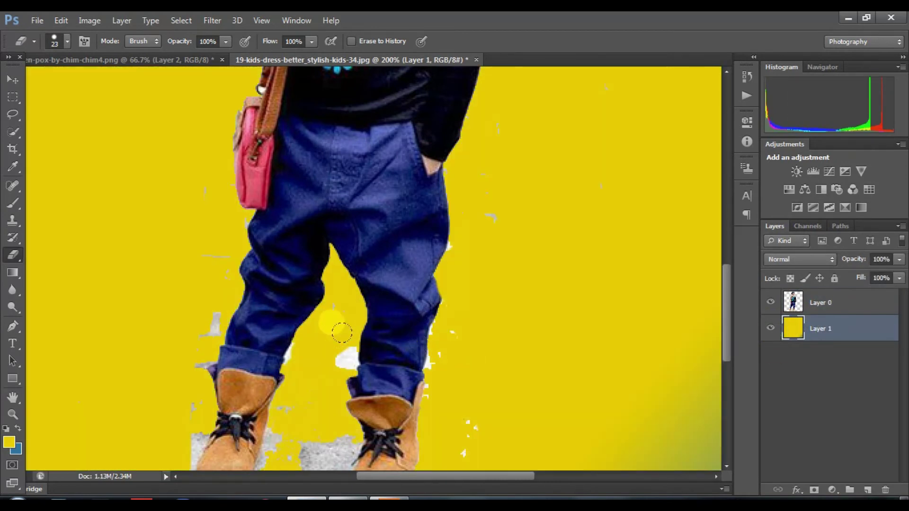
pyautogui.moveTo(334, 324); pyautogui.dragTo(345, 386)
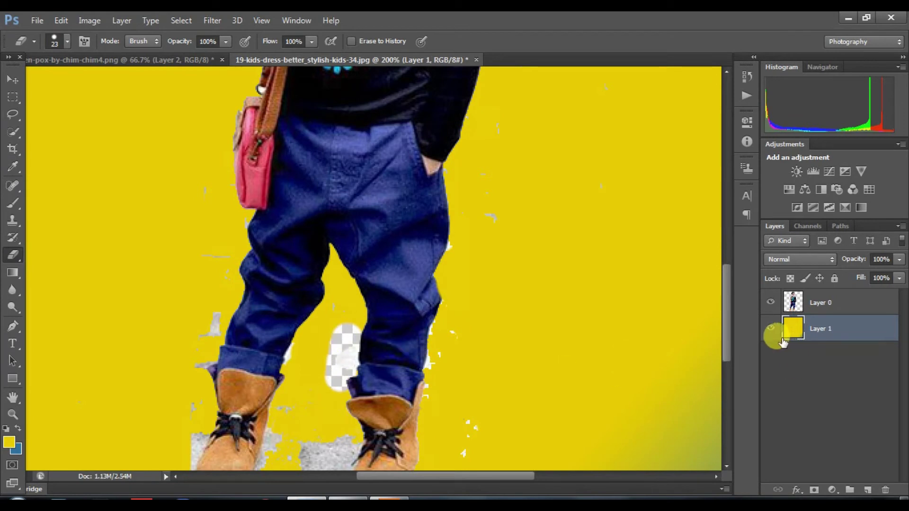
pyautogui.hotkey('ctrl', 'z')
pyautogui.click(808, 302)
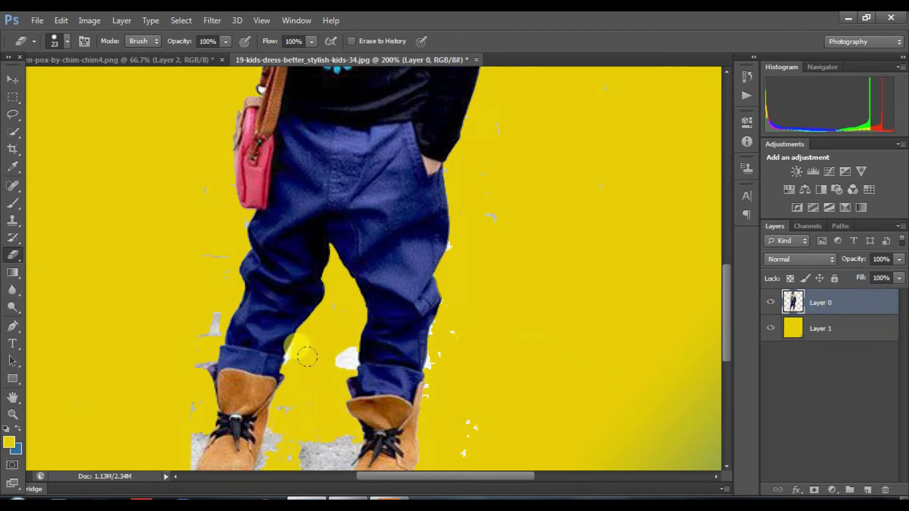
# Erase the remaining background between the boy's legs, beside his trousers and around his boots on the cut-out layer
pyautogui.moveTo(336, 335); pyautogui.dragTo(331, 340)
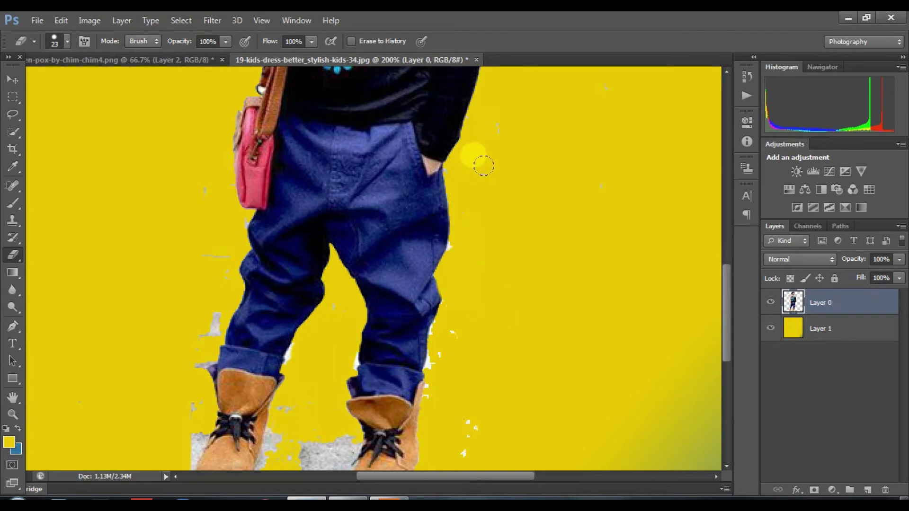
pyautogui.moveTo(203, 324)
pyautogui.mouseDown()
pyautogui.moveTo(199, 370)
pyautogui.moveTo(171, 439)
pyautogui.mouseUp()
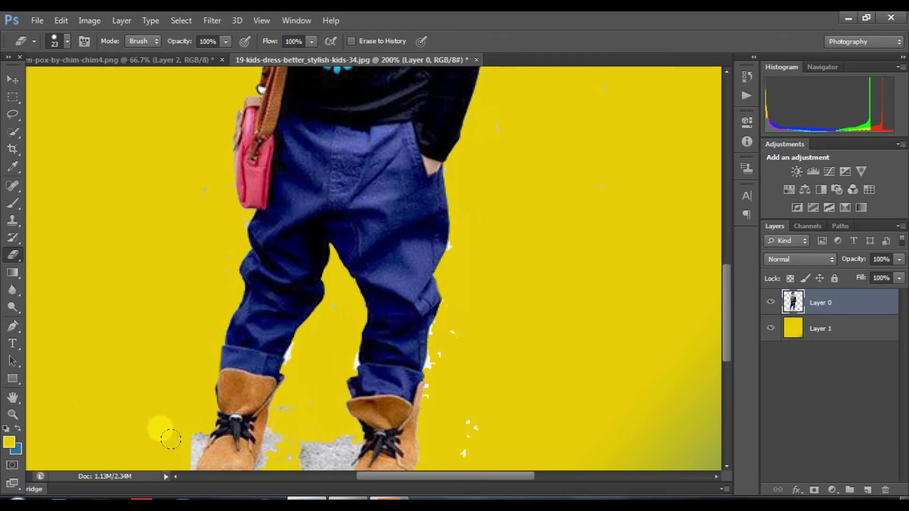
pyautogui.scroll(-3, 170, 440)
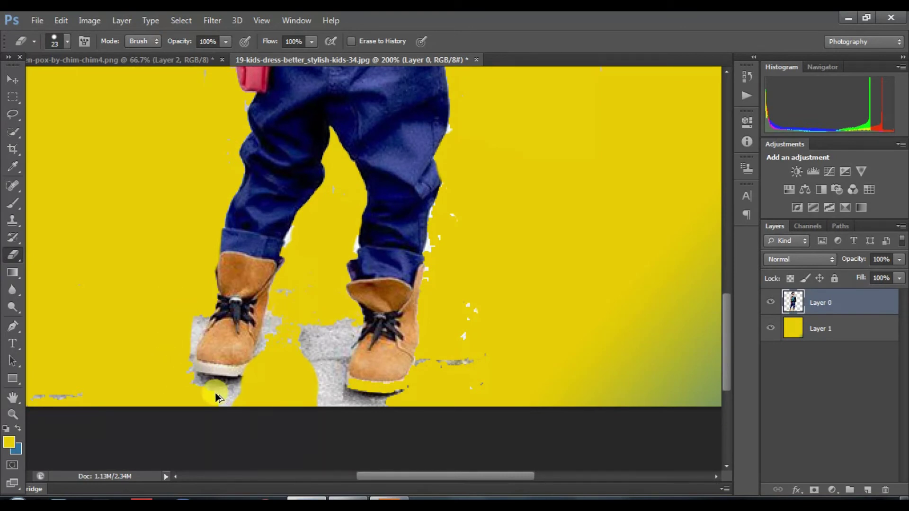
pyautogui.hotkey('ctrl', 'z')
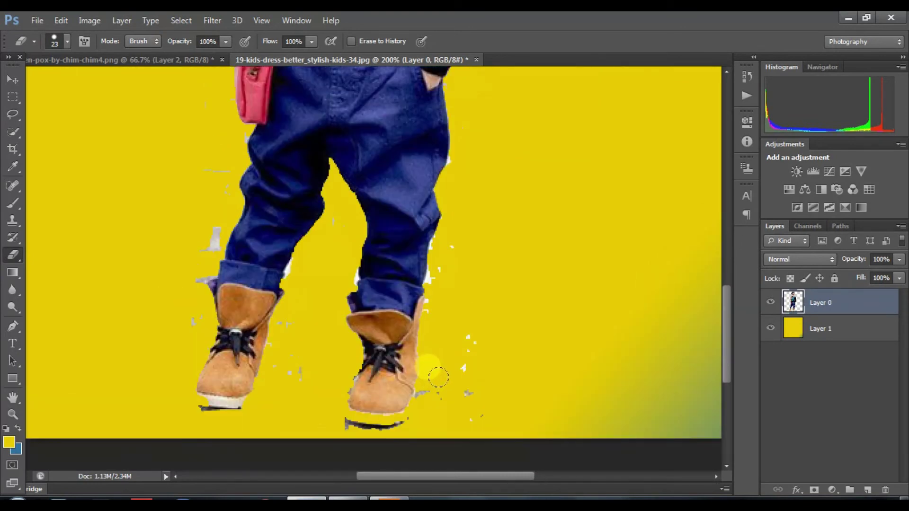
pyautogui.moveTo(435, 286)
pyautogui.mouseDown()
pyautogui.moveTo(413, 423)
pyautogui.moveTo(364, 428)
pyautogui.moveTo(175, 401)
pyautogui.mouseUp()
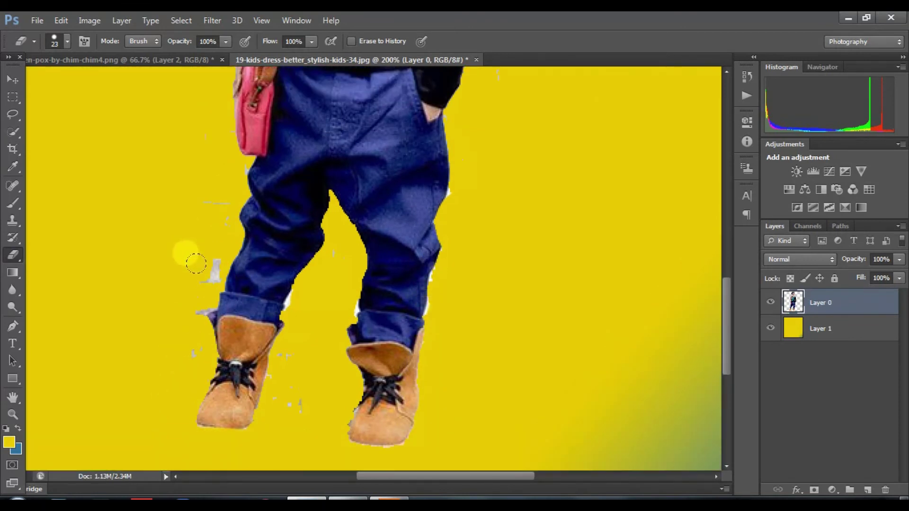
pyautogui.moveTo(195, 264); pyautogui.dragTo(180, 352)
pyautogui.scroll(1, 182, 349)
pyautogui.hotkey('ctrl', '-')
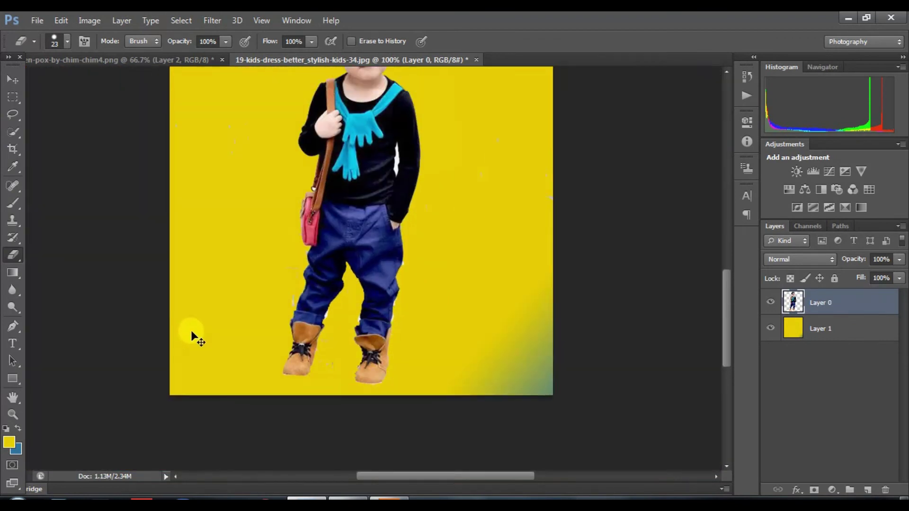
pyautogui.hotkey('ctrl', '-')
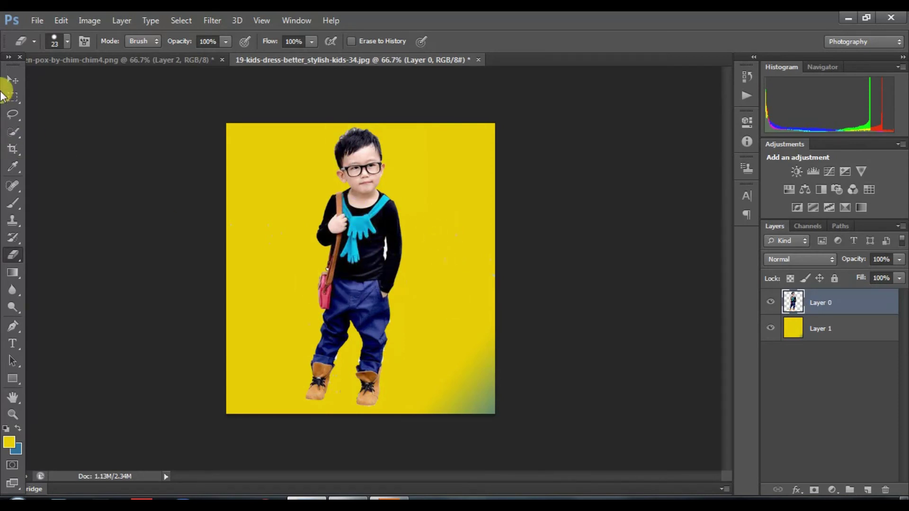
# Move the boy's cut-out slightly down and to the right, and hide the yellow gradient layer
pyautogui.click(11, 80)
pyautogui.moveTo(362, 211); pyautogui.dragTo(376, 218)
pyautogui.click(861, 335)
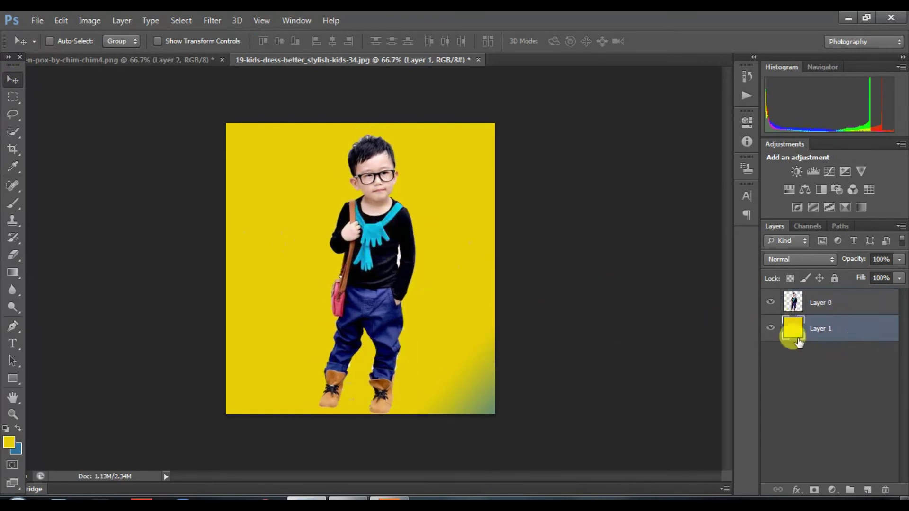
pyautogui.click(770, 328)
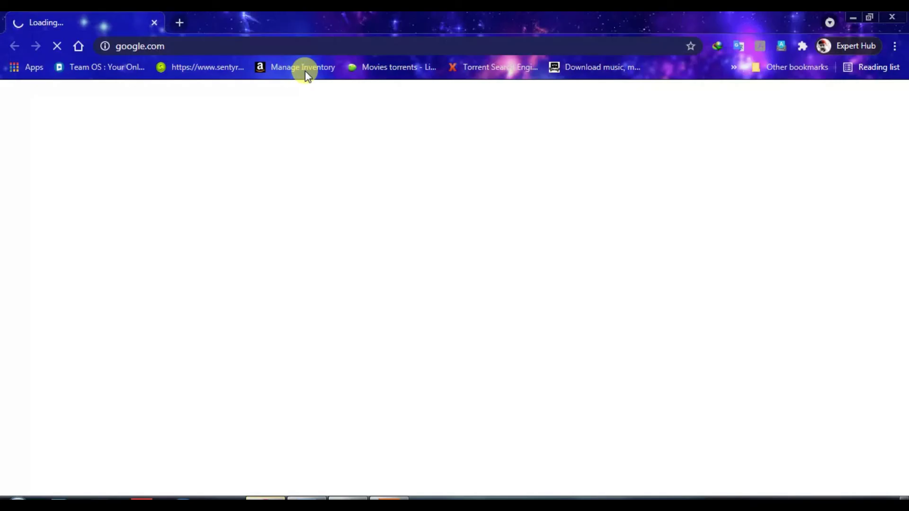
# Search Google in the browser for "background for photoshop" and show the image results
pyautogui.click(304, 45)
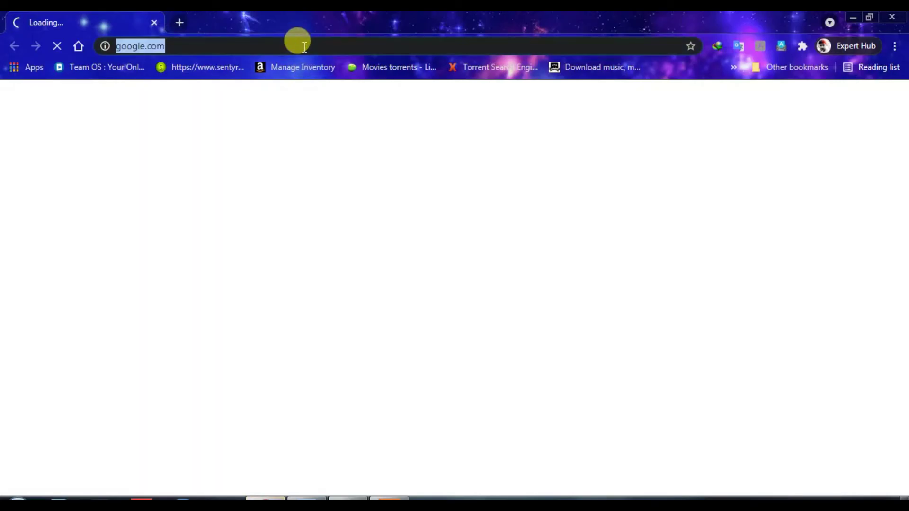
pyautogui.write('backgr')
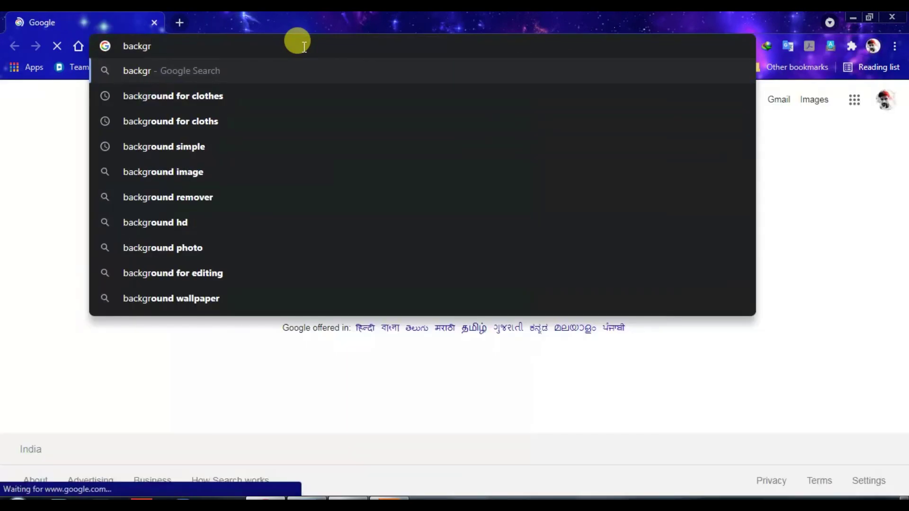
pyautogui.write('ound f')
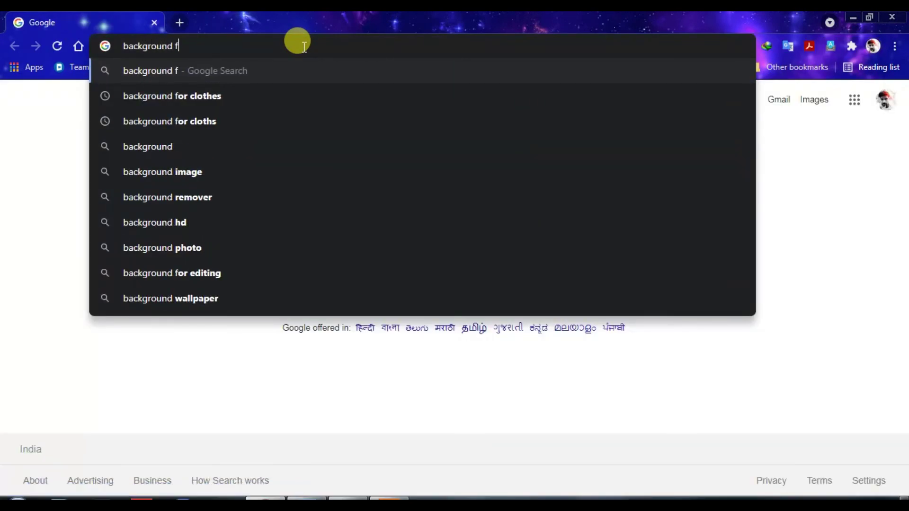
pyautogui.write('or [')
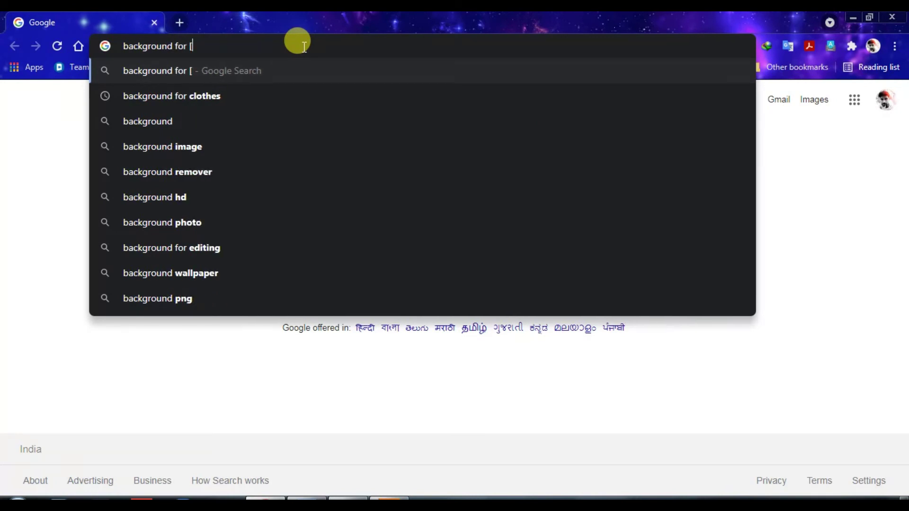
pyautogui.press('BackSpace')
pyautogui.write('photoshop')
pyautogui.press('Return')
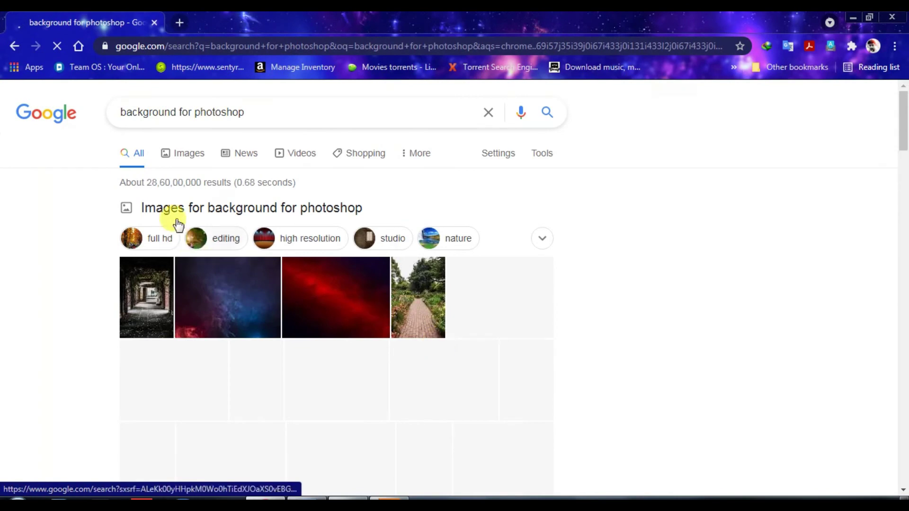
pyautogui.click(184, 154)
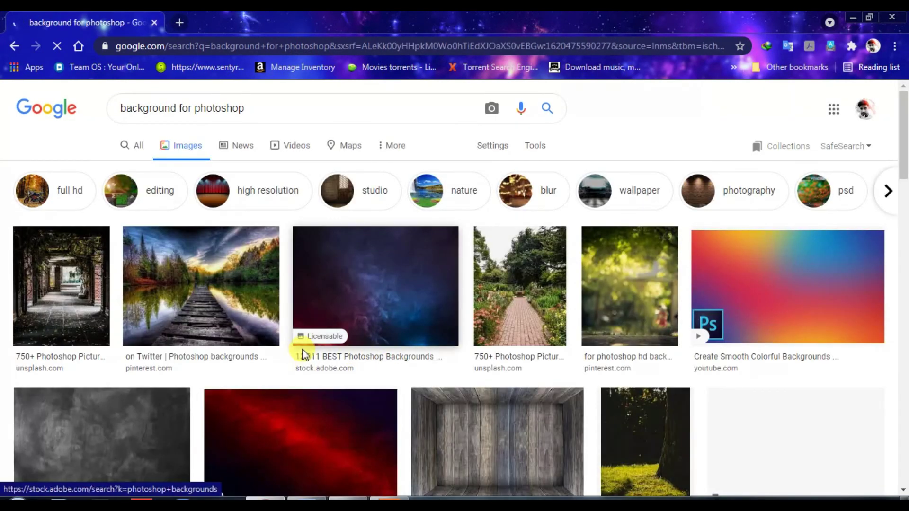
# Open the preview of the wooden pier on the lake and copy that image
pyautogui.scroll(-1, 303, 355)
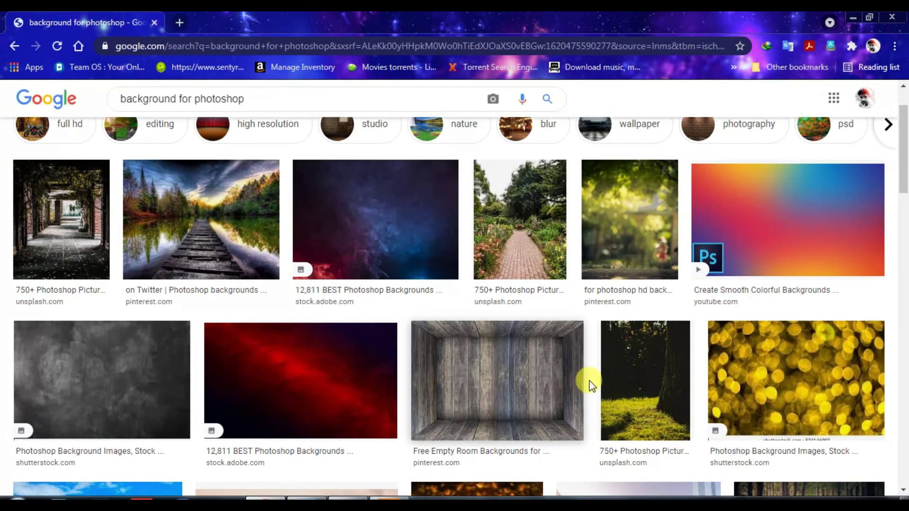
pyautogui.click(216, 266)
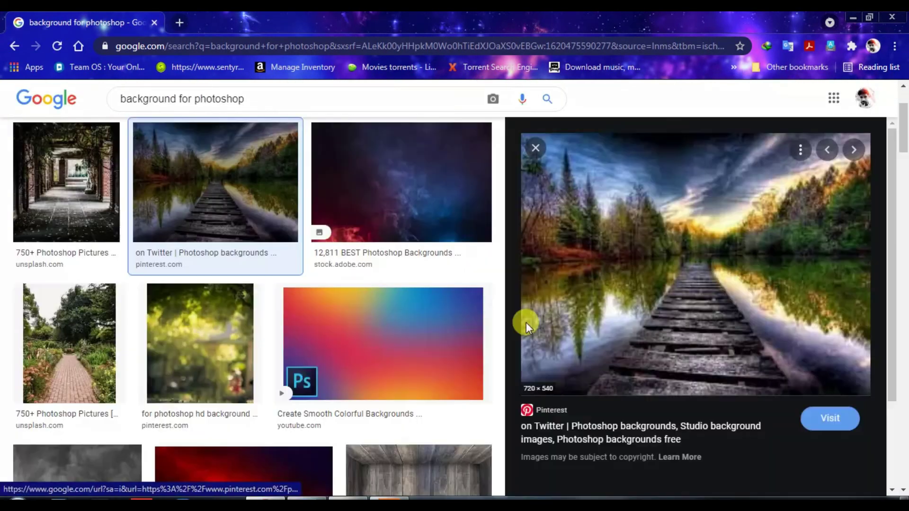
pyautogui.rightClick(674, 337)
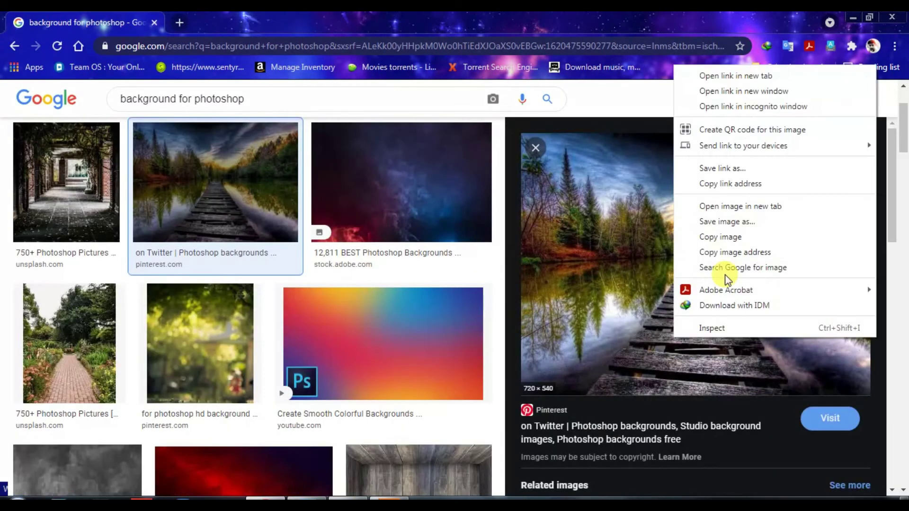
pyautogui.click(728, 236)
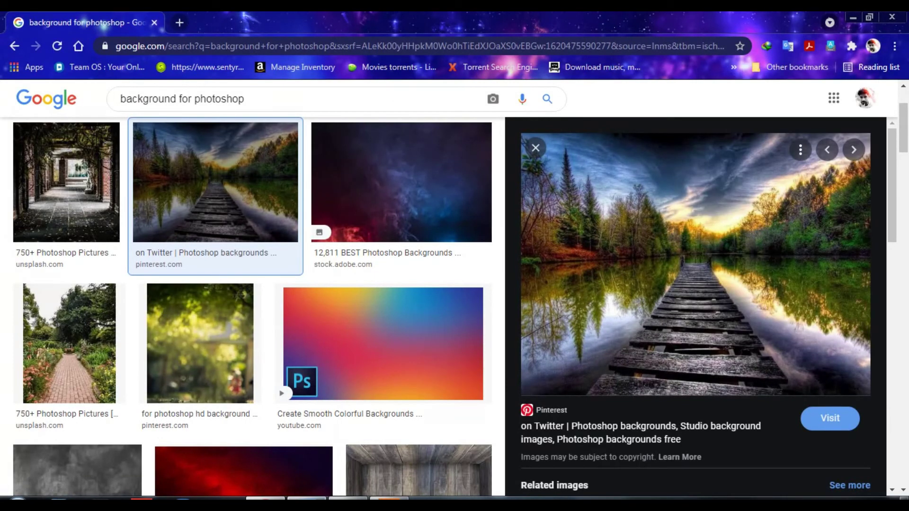
# Switch back to Photoshop, paste the pier picture beneath the boy and move it down to the canvas's bottom edge
pyautogui.click(306, 498)
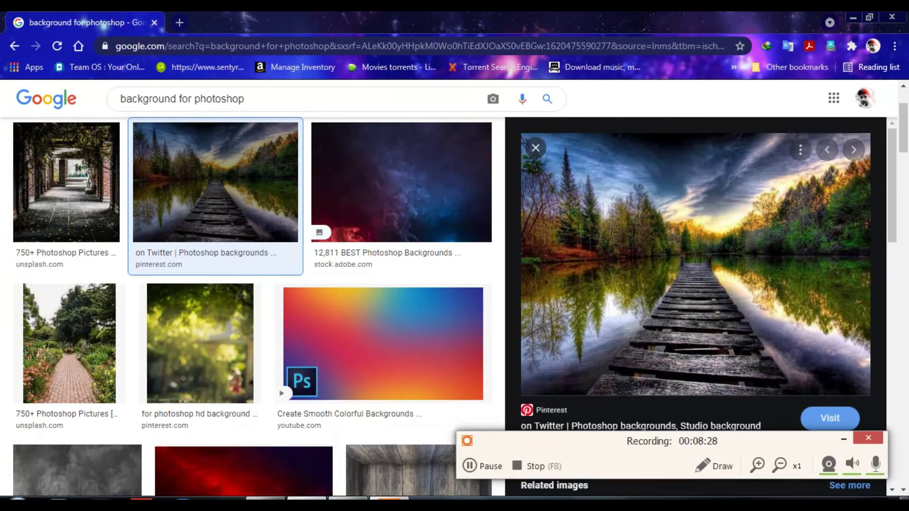
pyautogui.click(348, 499)
pyautogui.click(843, 437)
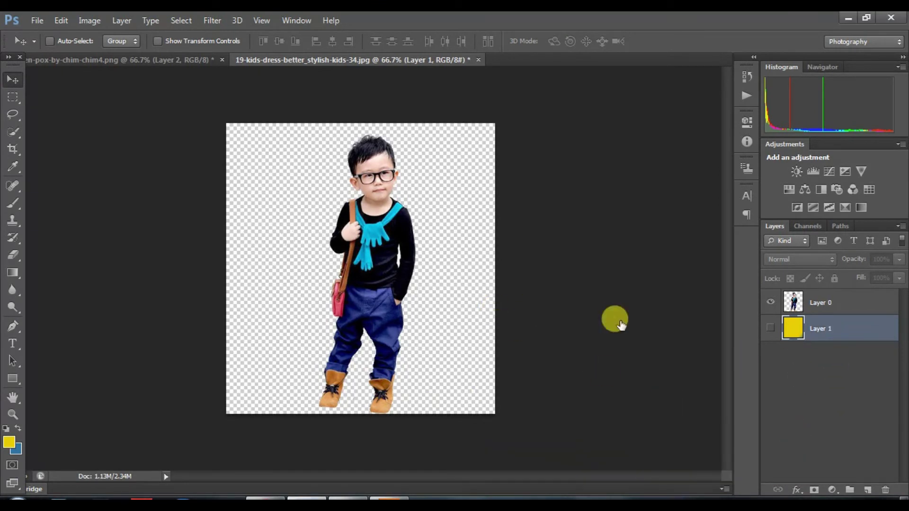
pyautogui.hotkey('ctrl', 'v')
pyautogui.moveTo(457, 303); pyautogui.dragTo(455, 328)
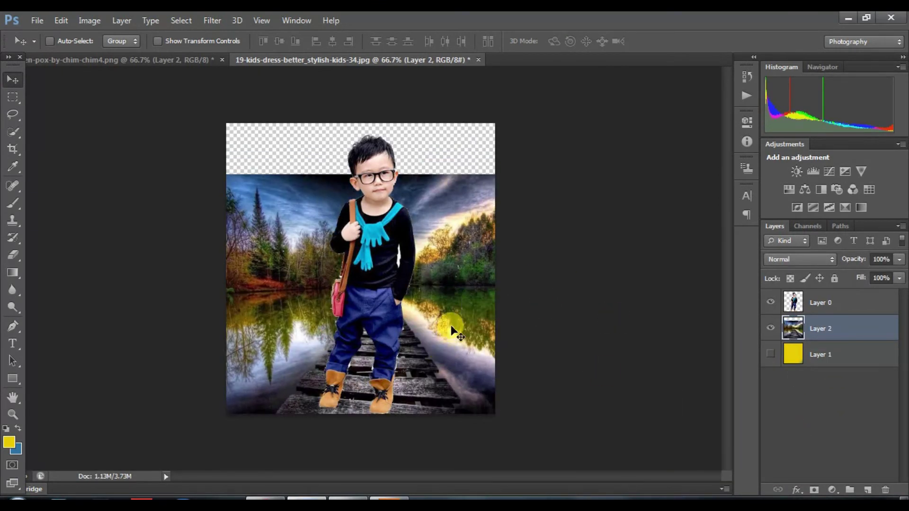
# Scale the boy's cut-out to about 53.5% and place him standing in the middle of the wooden pier
pyautogui.click(779, 360)
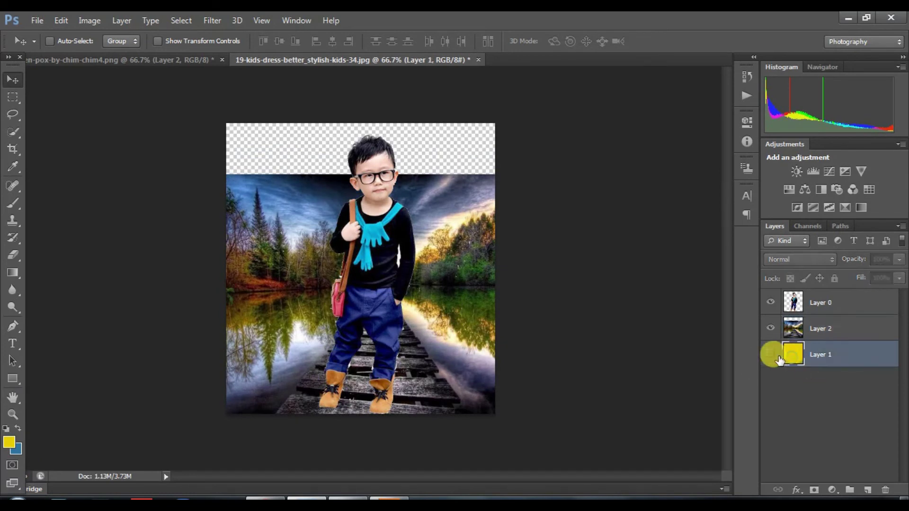
pyautogui.click(823, 306)
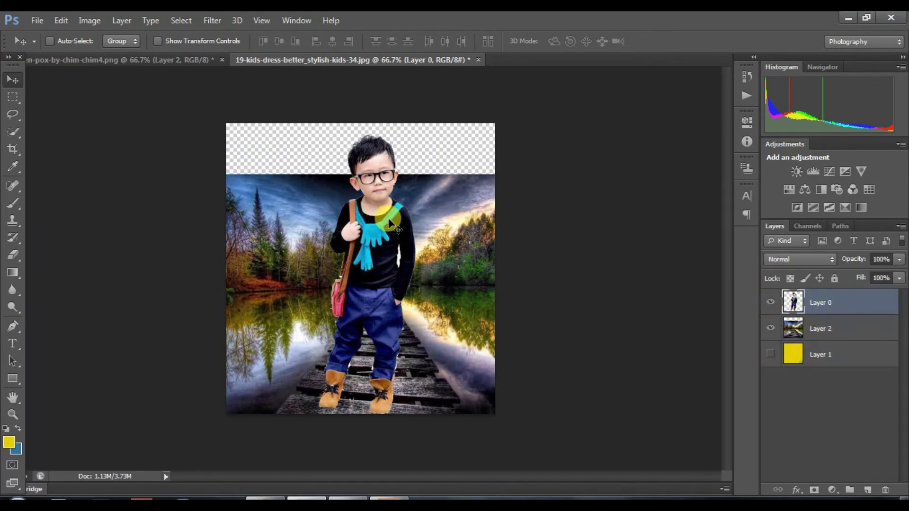
pyautogui.hotkey('ctrl', 't')
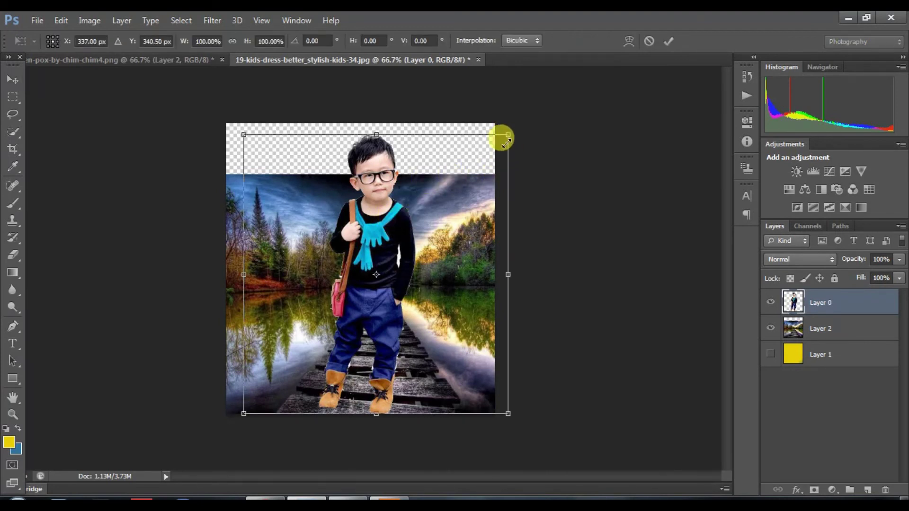
pyautogui.moveTo(505, 140); pyautogui.dragTo(385, 264)
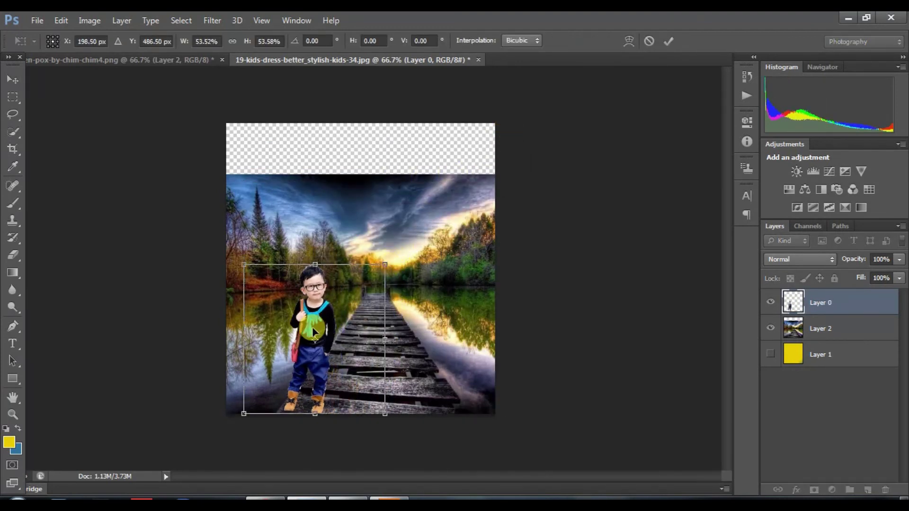
pyautogui.moveTo(313, 331); pyautogui.dragTo(363, 323)
pyautogui.press('Return')
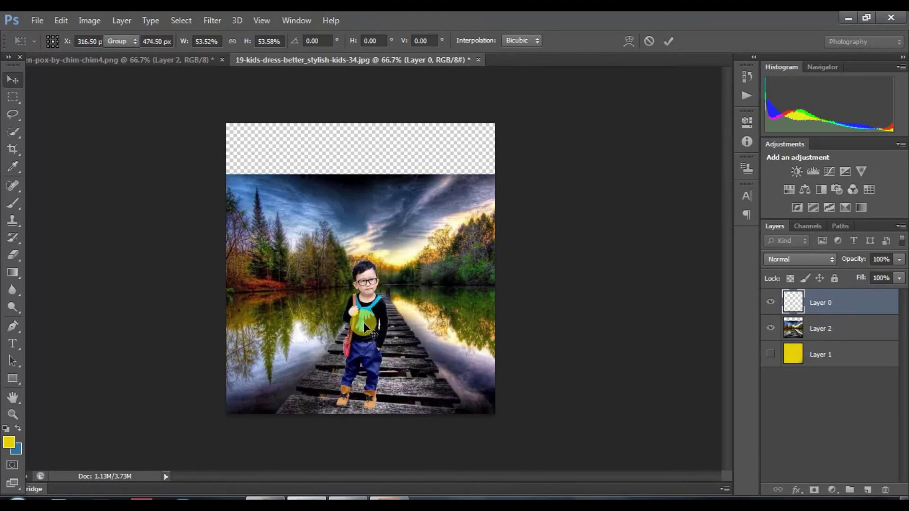
# Crop the empty transparent strip off the canvas above the pier picture's sky
pyautogui.click(10, 148)
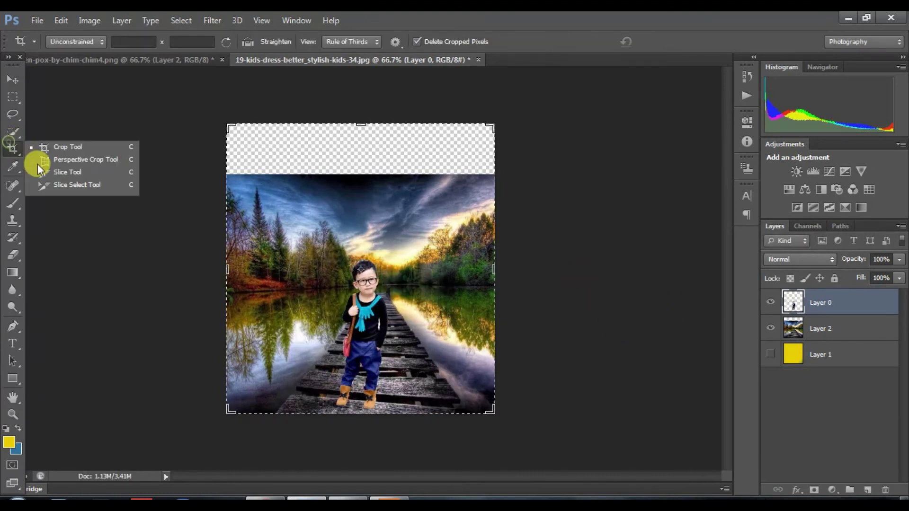
pyautogui.moveTo(356, 122); pyautogui.dragTo(351, 138)
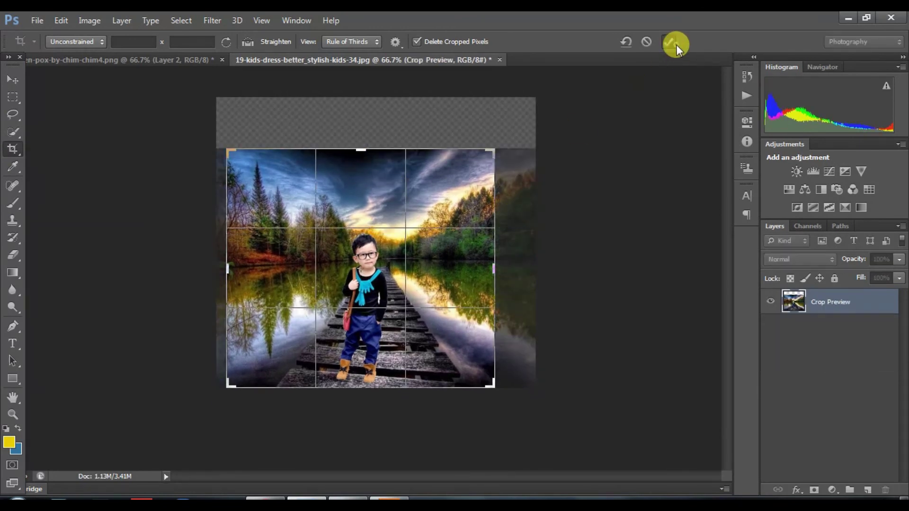
pyautogui.click(669, 42)
pyautogui.hotkey('ctrl', '+')
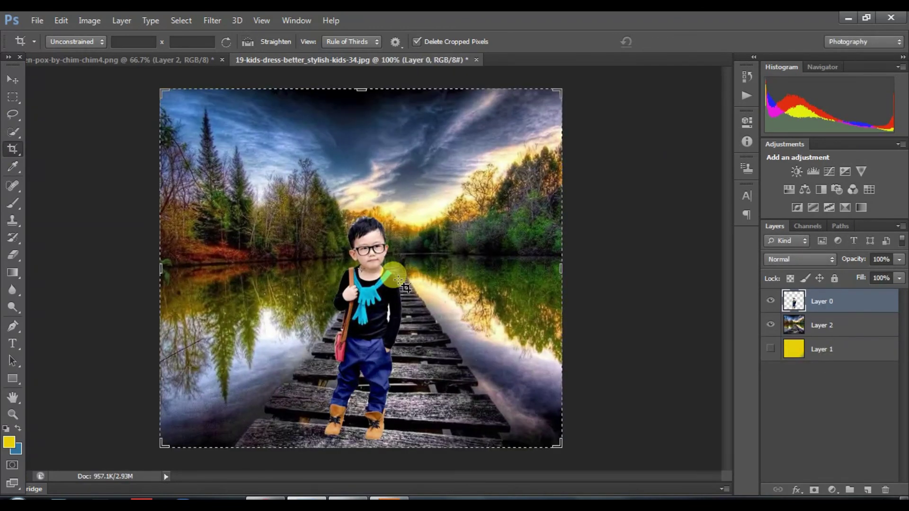
pyautogui.click(13, 79)
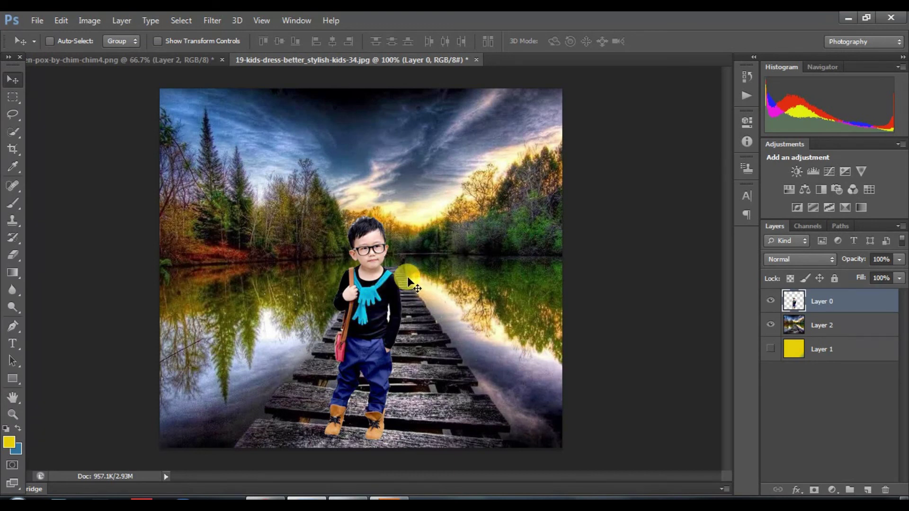
# Add a new layer above the pier picture and brush a large soft yellow area across it at size 360
pyautogui.click(817, 327)
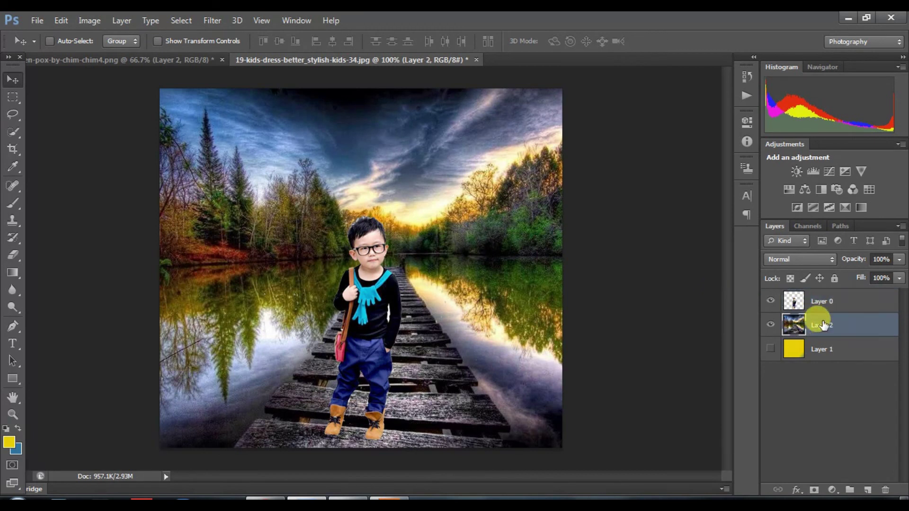
pyautogui.click(869, 489)
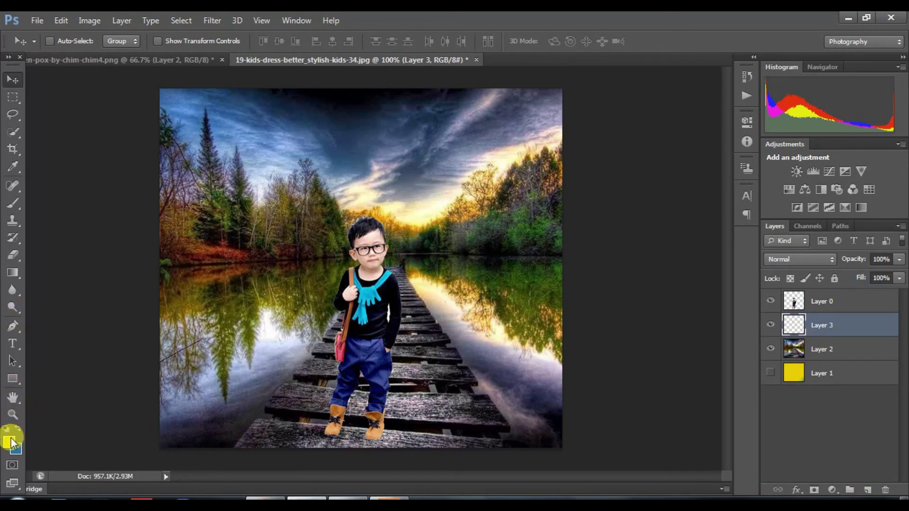
pyautogui.press('b')
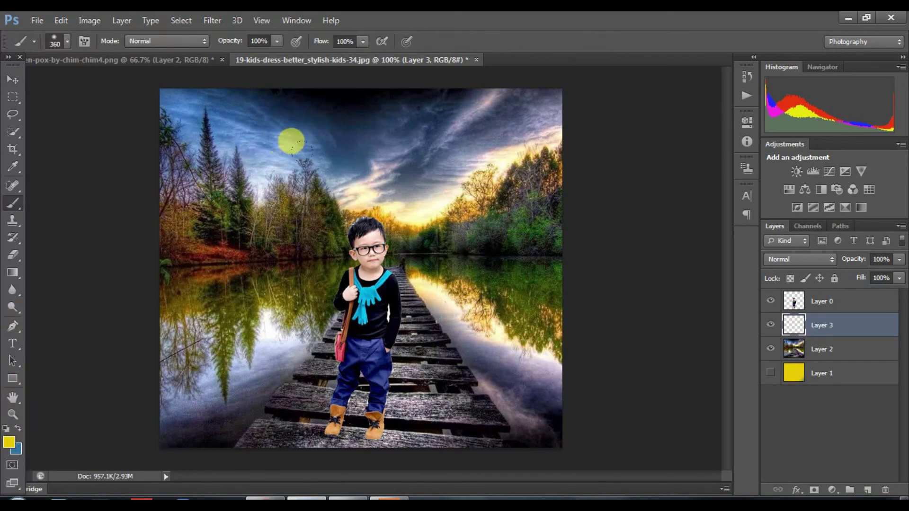
pyautogui.moveTo(339, 120)
pyautogui.mouseDown()
pyautogui.moveTo(258, 221)
pyautogui.moveTo(151, 291)
pyautogui.moveTo(397, 142)
pyautogui.moveTo(266, 250)
pyautogui.moveTo(236, 238)
pyautogui.mouseUp()
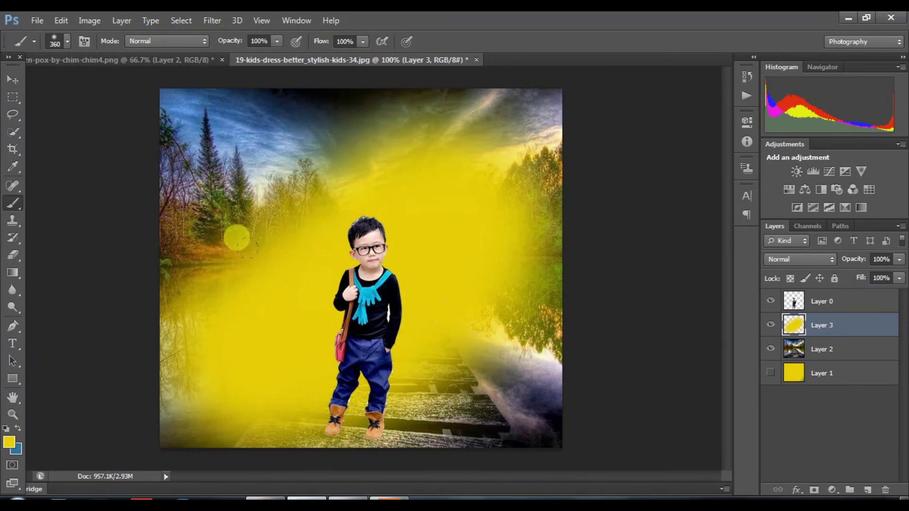
# Try blend modes from Vivid Light through Exclusion and Color to Luminosity on the yellow painted layer, and delete that layer
pyautogui.click(807, 260)
pyautogui.click(799, 209)
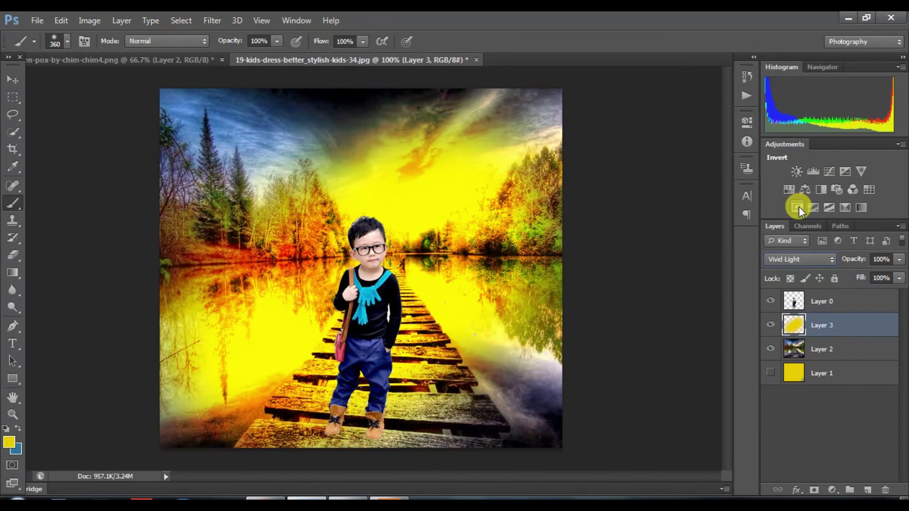
pyautogui.press('Down')
pyautogui.press('Down')
pyautogui.press('Down')
pyautogui.press('Down')
pyautogui.press('Down')
pyautogui.press('Down')
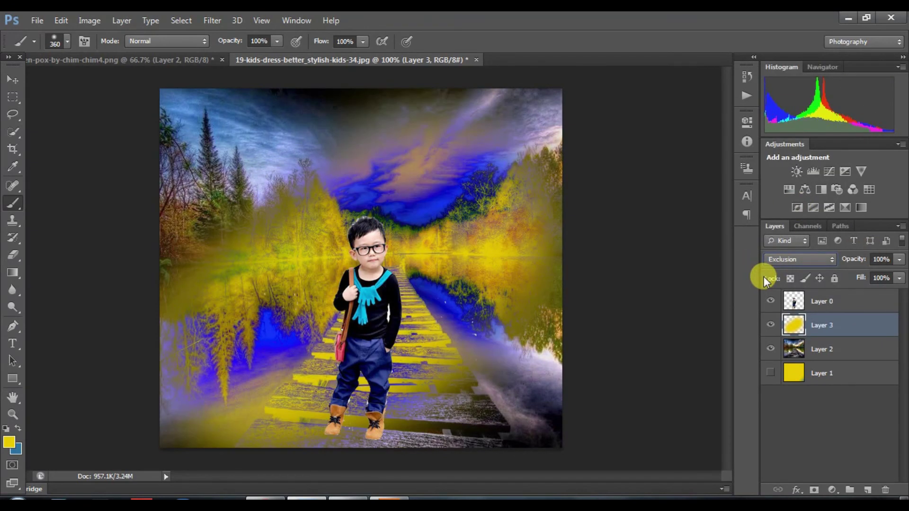
pyautogui.press('Down')
pyautogui.press('Down')
pyautogui.press('Down')
pyautogui.press('Down')
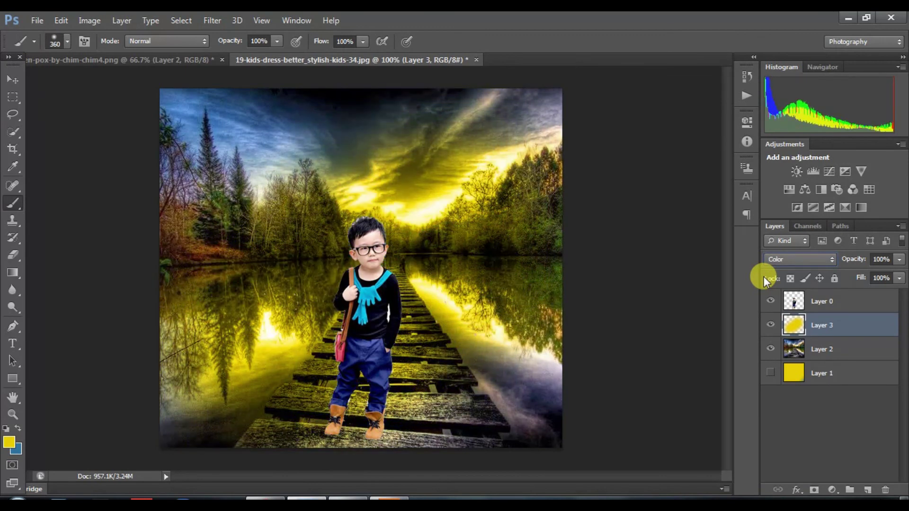
pyautogui.press('Down')
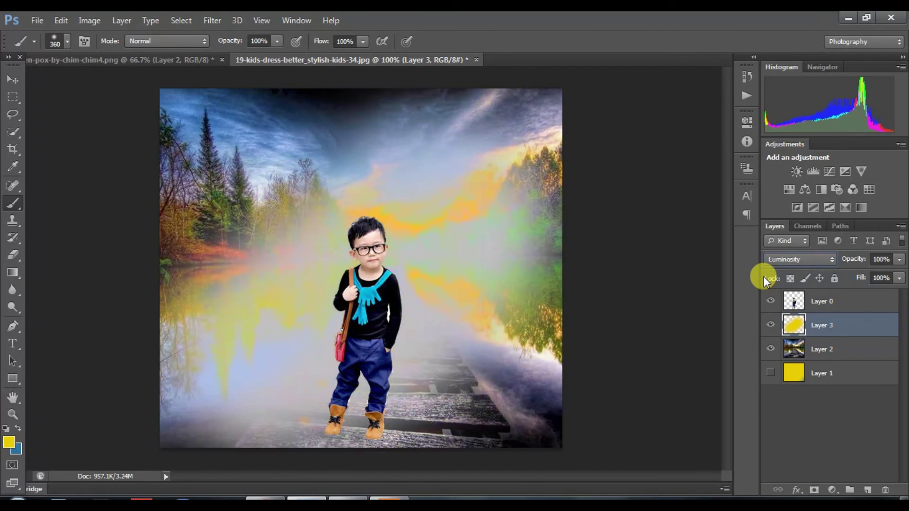
pyautogui.press('Up')
pyautogui.press('Up')
pyautogui.press('Up')
pyautogui.press('Up')
pyautogui.press('Up')
pyautogui.press('Up')
pyautogui.press('Up')
pyautogui.press('Up')
pyautogui.press('Up')
pyautogui.press('Up')
pyautogui.press('Up')
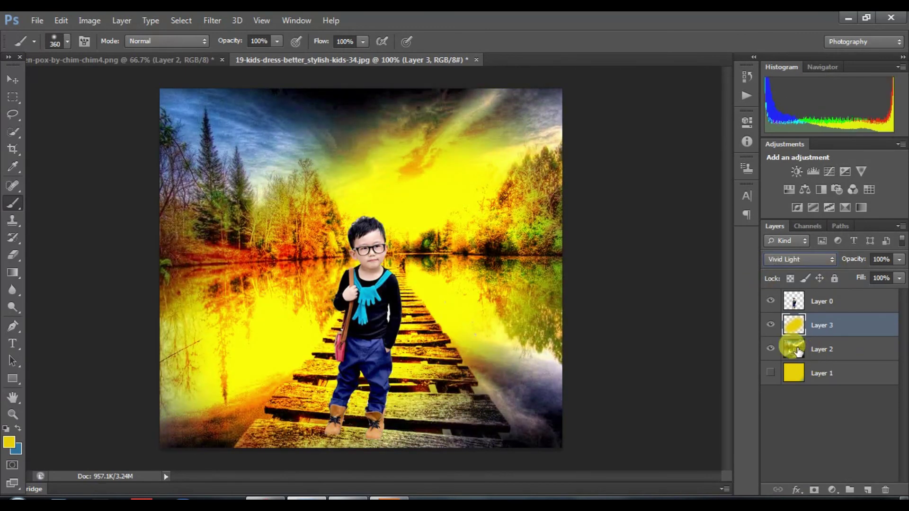
pyautogui.click(770, 325)
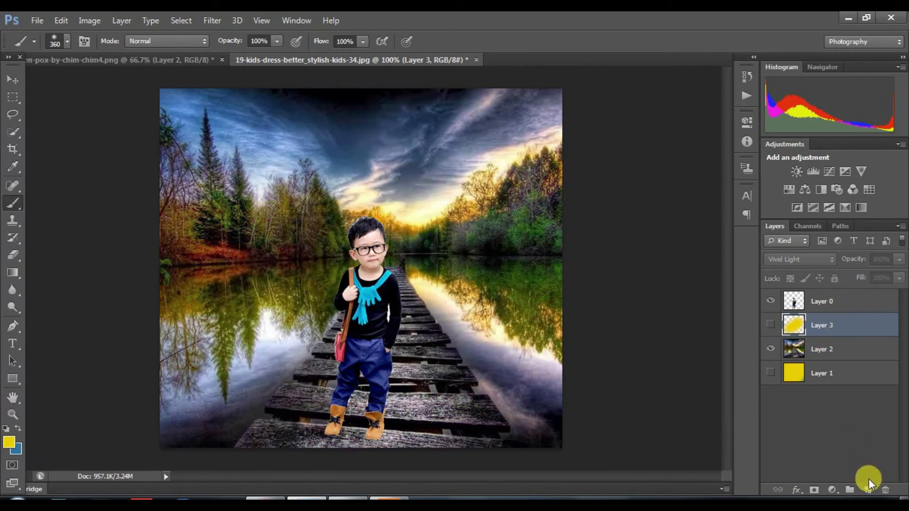
pyautogui.click(885, 490)
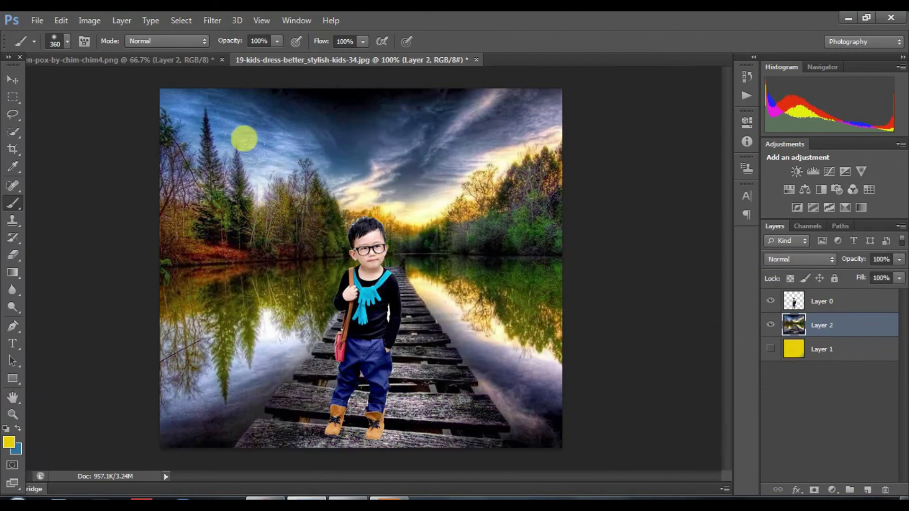
# Save the layered composite in Photoshop PSD format in the background folder with Maximize Compatibility on
pyautogui.click(30, 19)
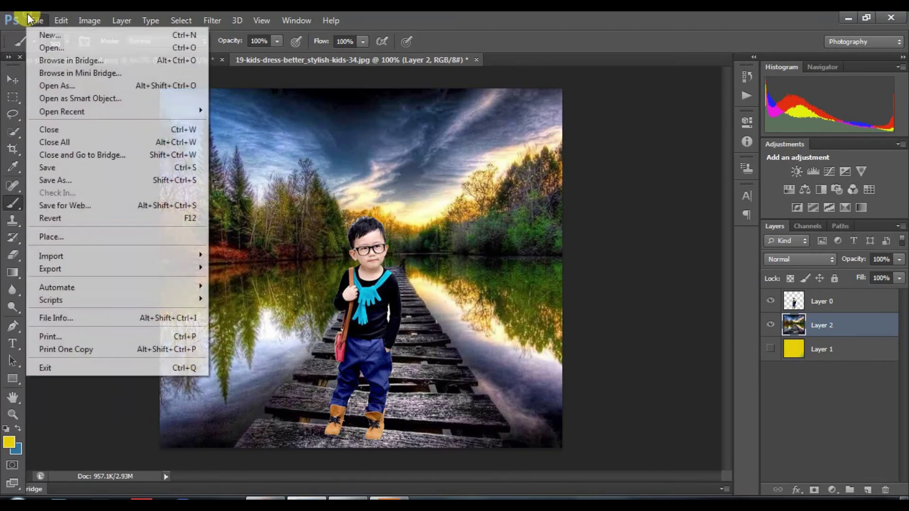
pyautogui.click(67, 167)
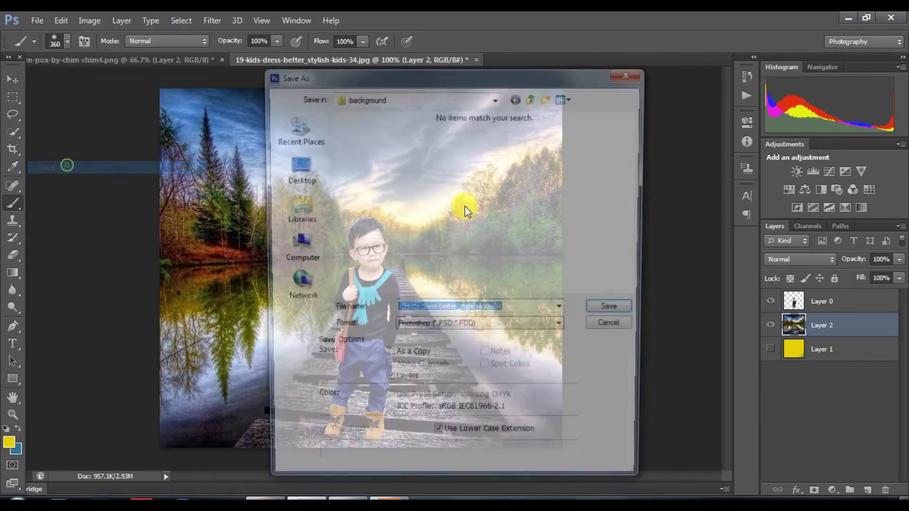
pyautogui.click(615, 311)
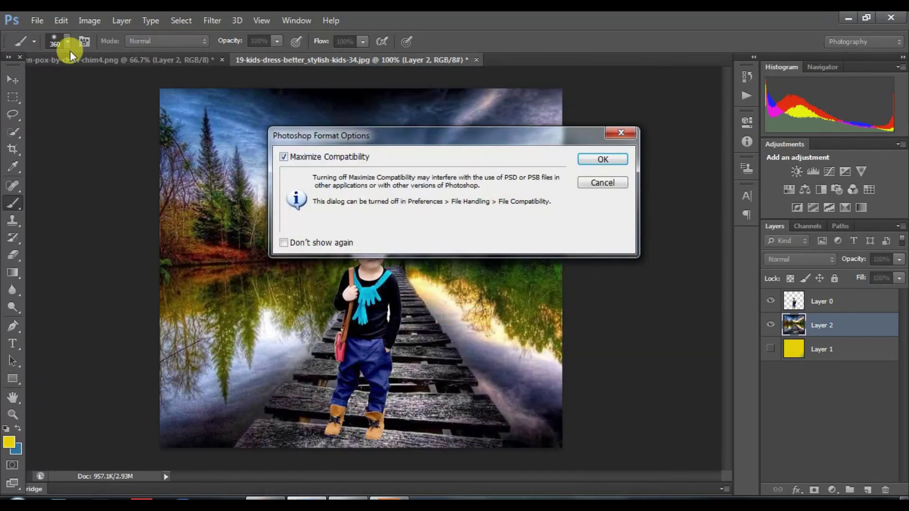
pyautogui.click(600, 160)
# Save a JPEG copy of the composite named 11 in the background folder, without replacing the original JPEG
pyautogui.click(37, 20)
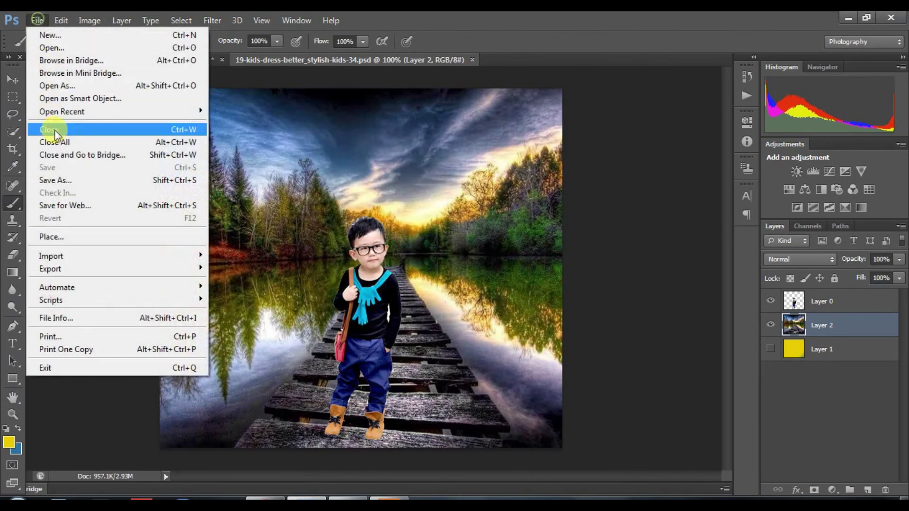
pyautogui.click(65, 183)
pyautogui.click(481, 329)
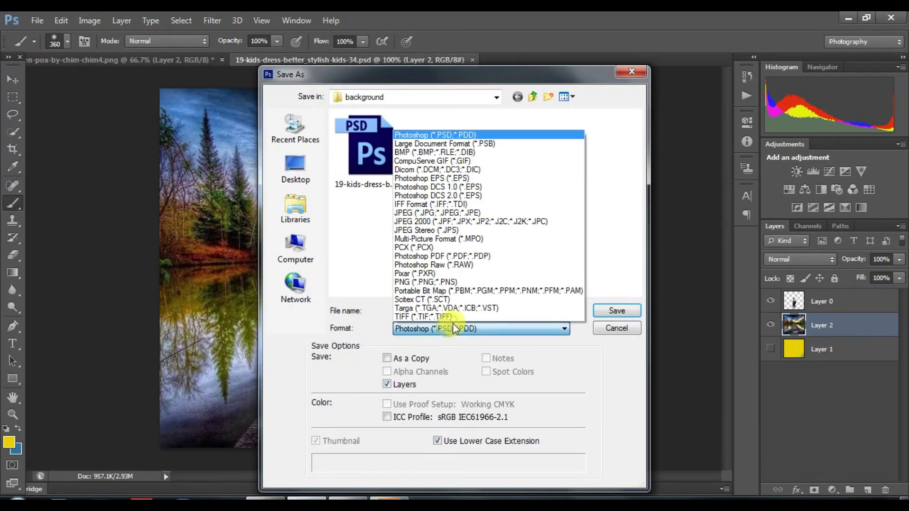
pyautogui.click(422, 214)
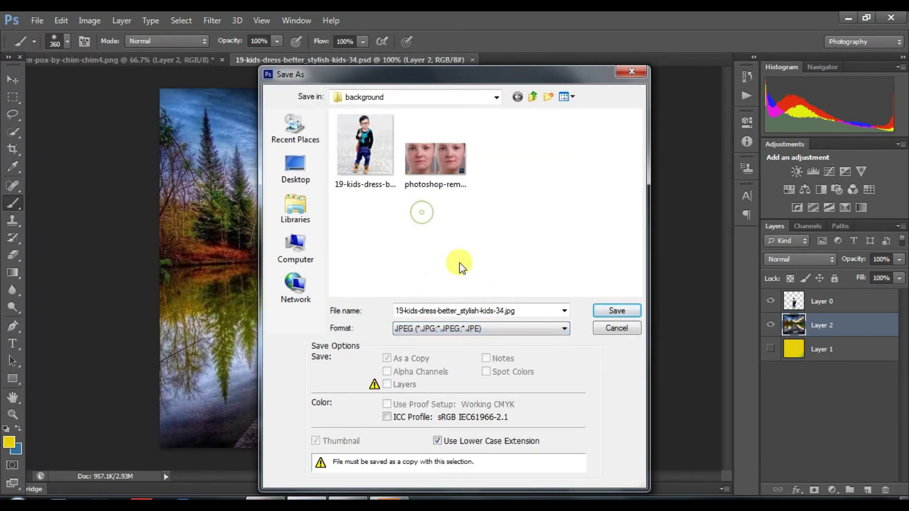
pyautogui.click(607, 311)
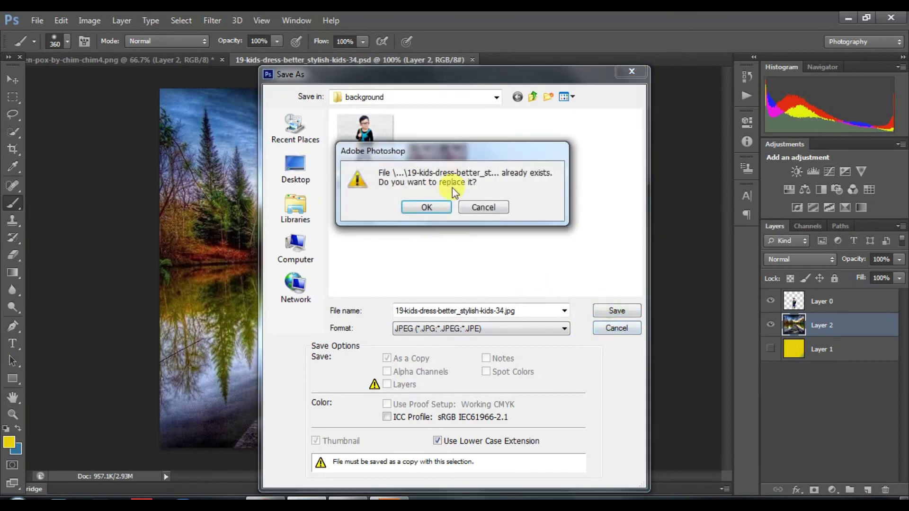
pyautogui.click(483, 209)
pyautogui.click(526, 305)
pyautogui.write('11')
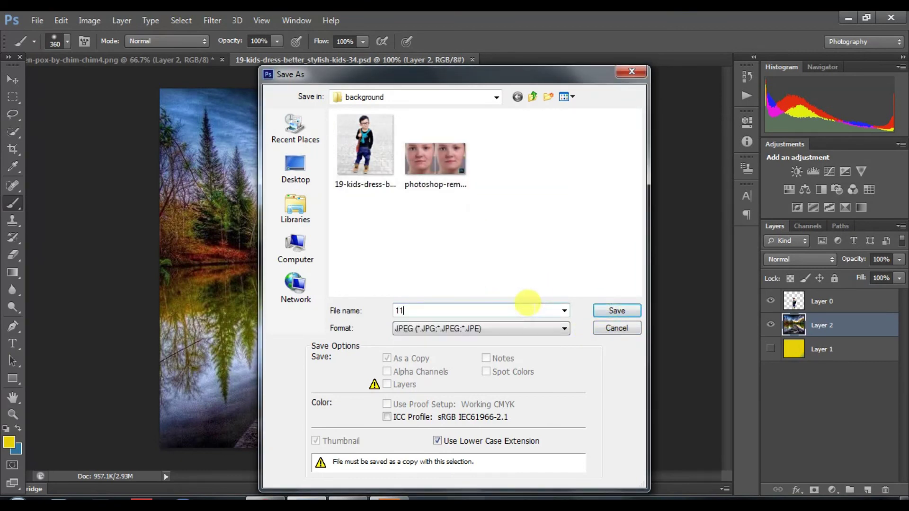
pyautogui.click(610, 313)
pyautogui.click(528, 136)
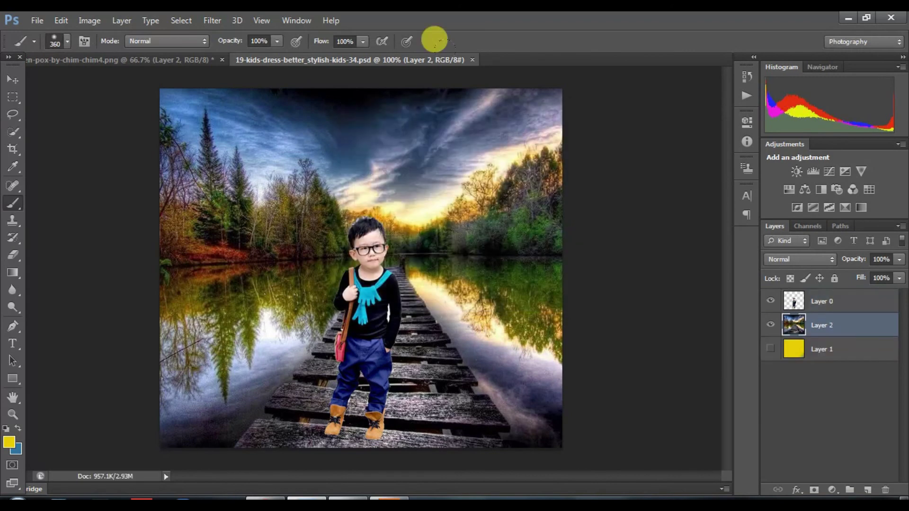